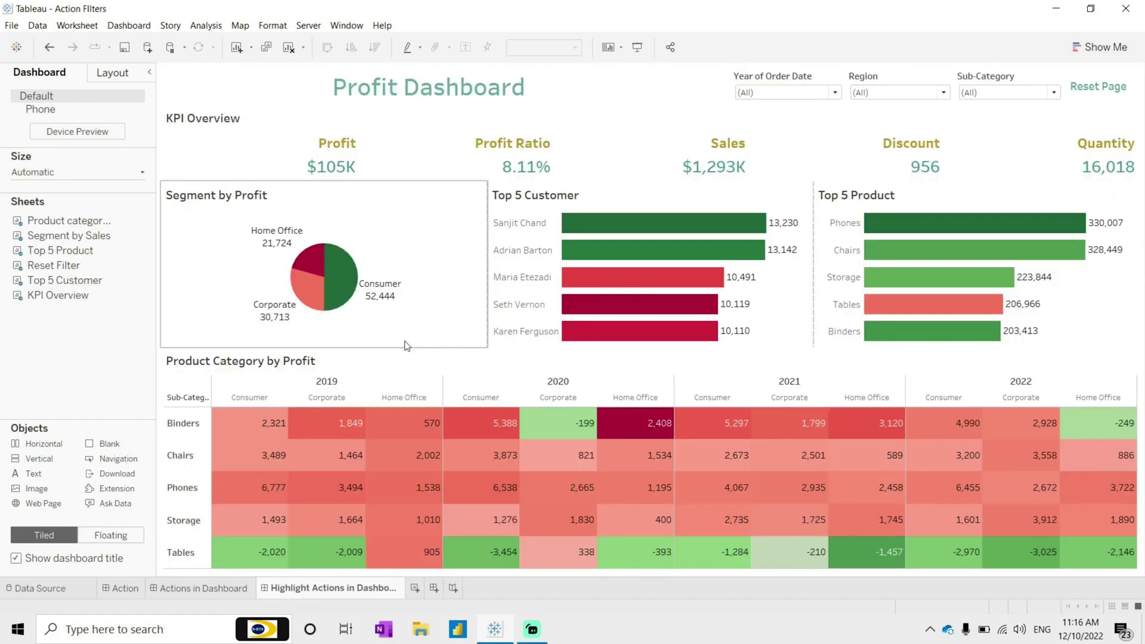
Check whether selecting Storage in Top 5 Product highlights the heatmap; it doesn't yet.
{"action": "left_click", "coordinate": [905, 198]}
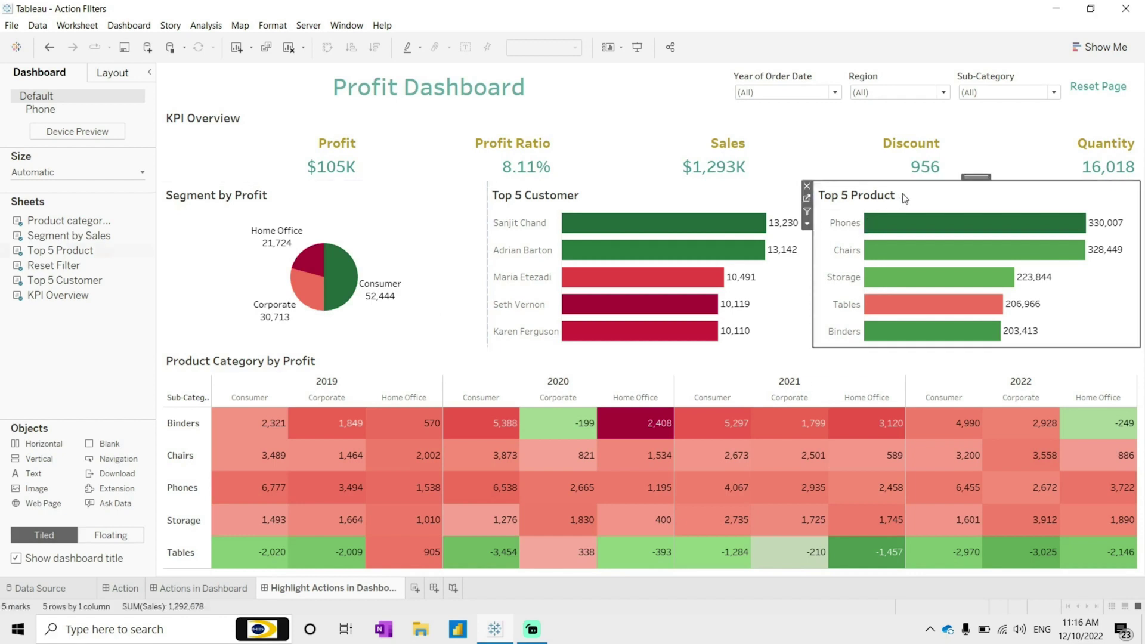
{"action": "left_click", "coordinate": [239, 369]}
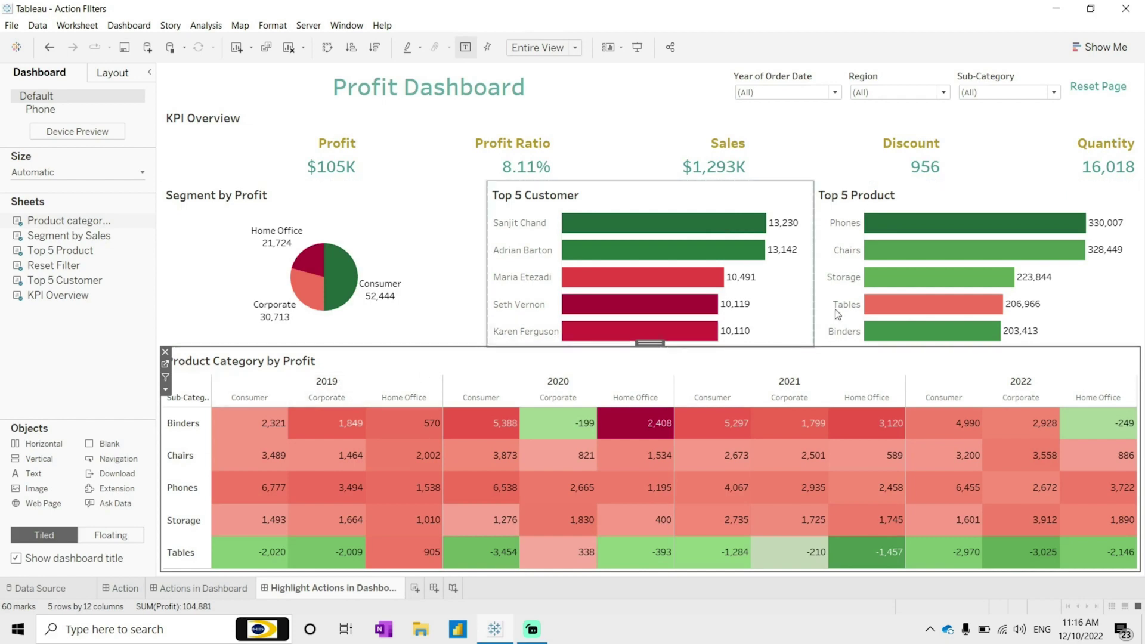
{"action": "left_click", "coordinate": [844, 277]}
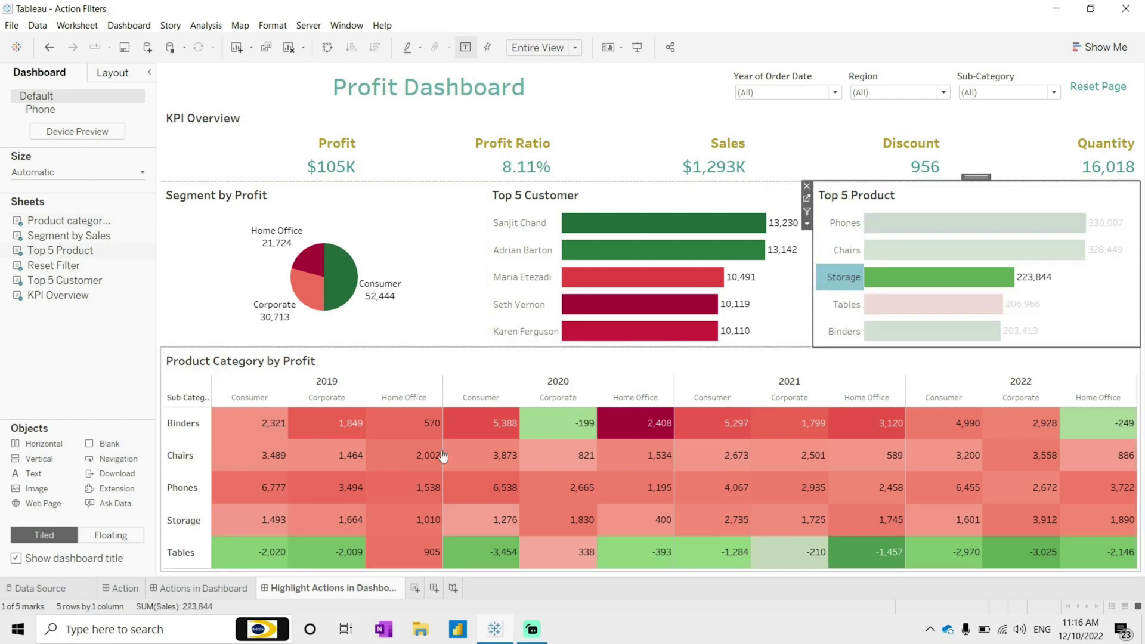
{"action": "left_click", "coordinate": [196, 523]}
{"action": "left_click", "coordinate": [195, 521]}
{"action": "left_click", "coordinate": [194, 521]}
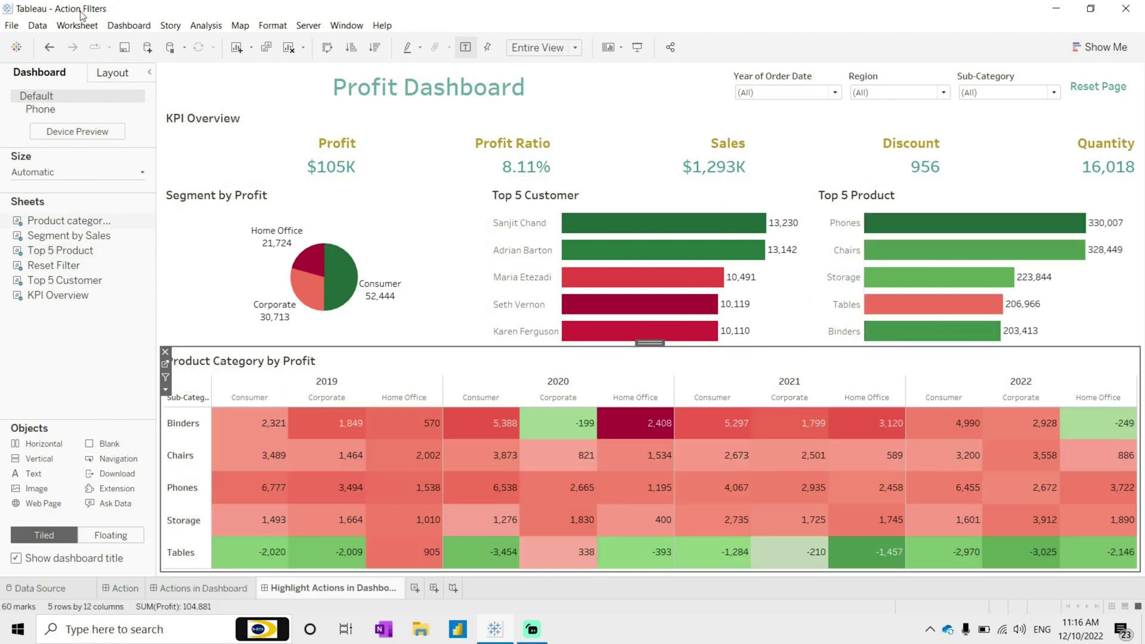
Start a new Highlight action from Dashboard > Actions.
{"action": "left_click", "coordinate": [129, 26]}
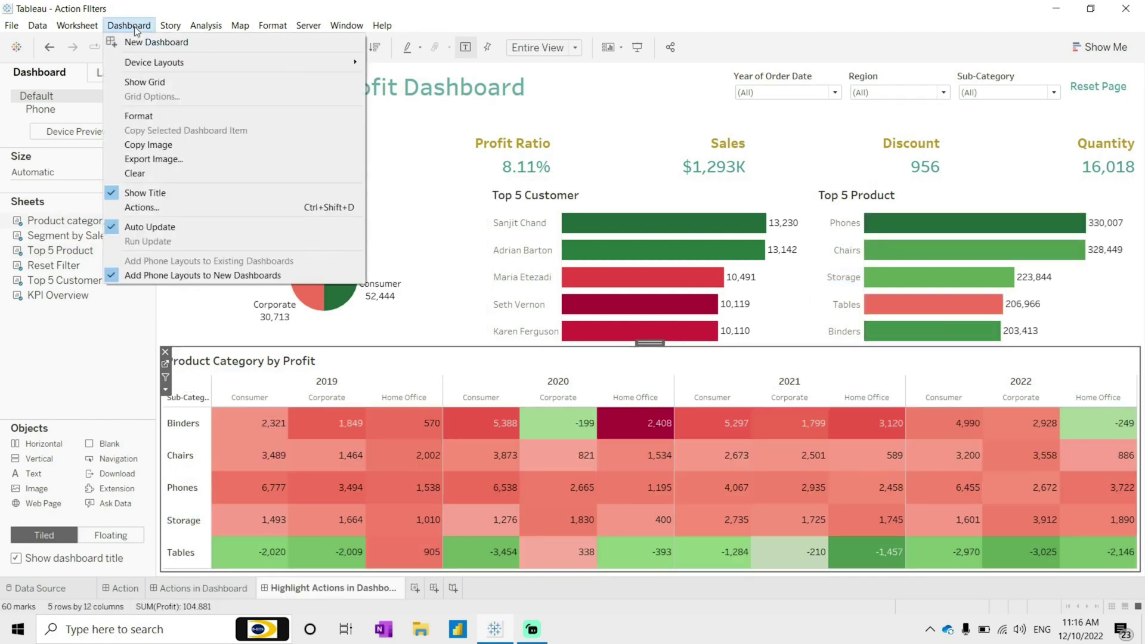
{"action": "left_click", "coordinate": [121, 28]}
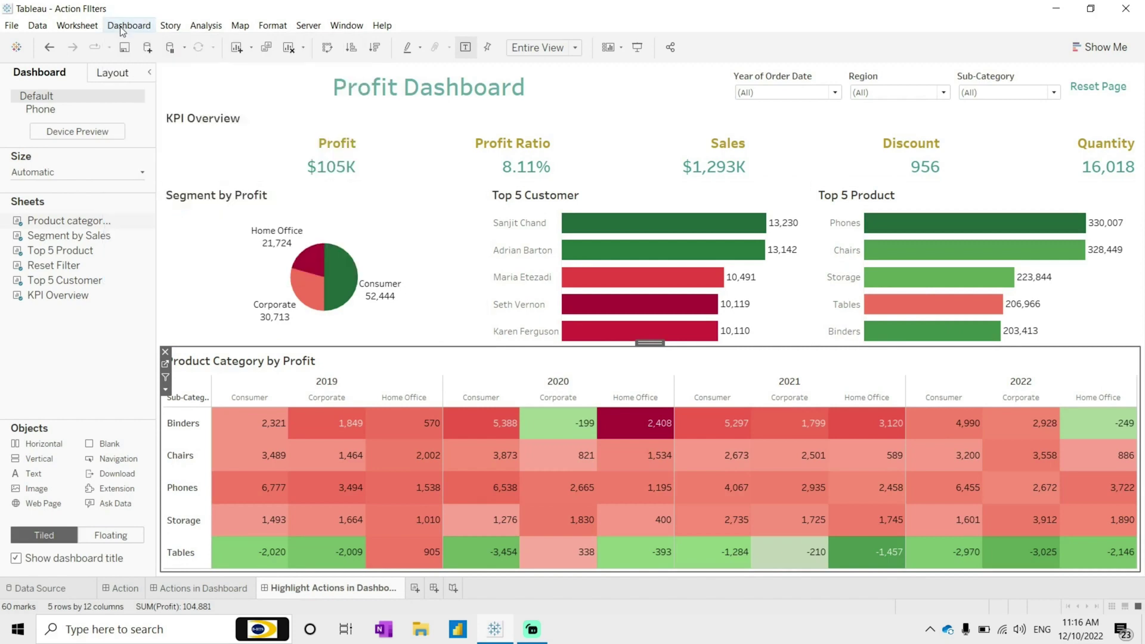
{"action": "left_click", "coordinate": [121, 29]}
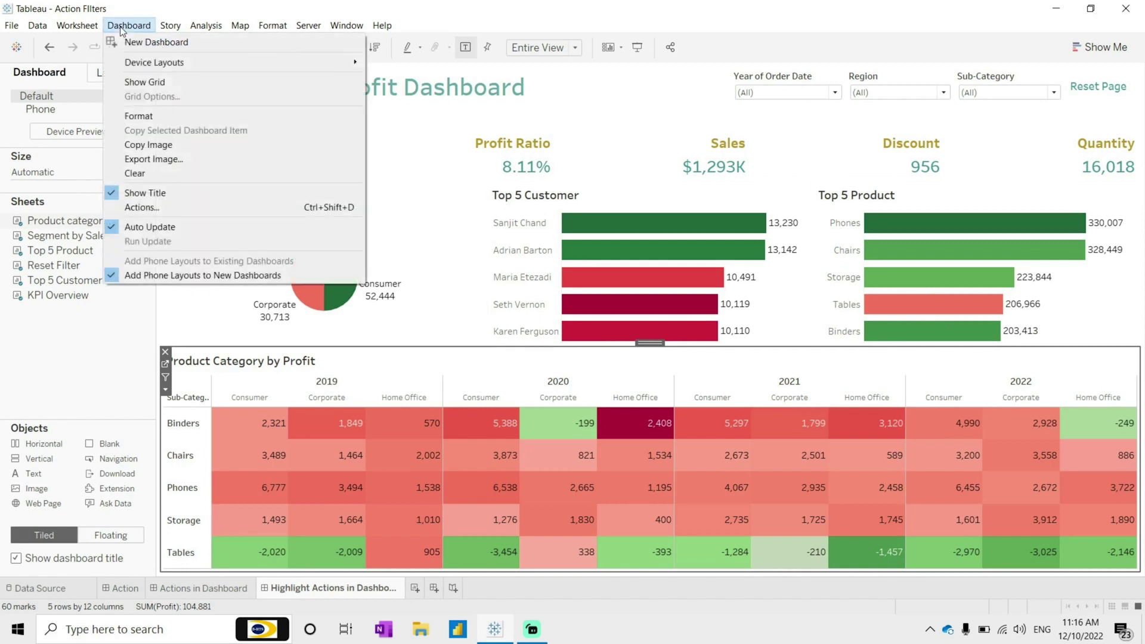
{"action": "left_click", "coordinate": [159, 204]}
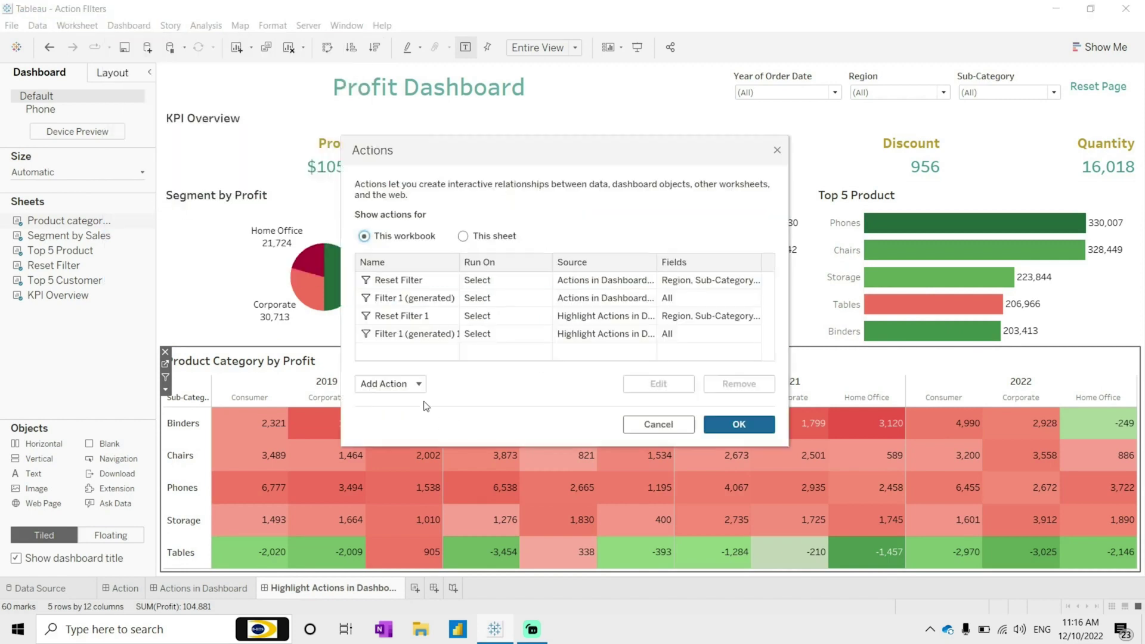
{"action": "left_click", "coordinate": [420, 387]}
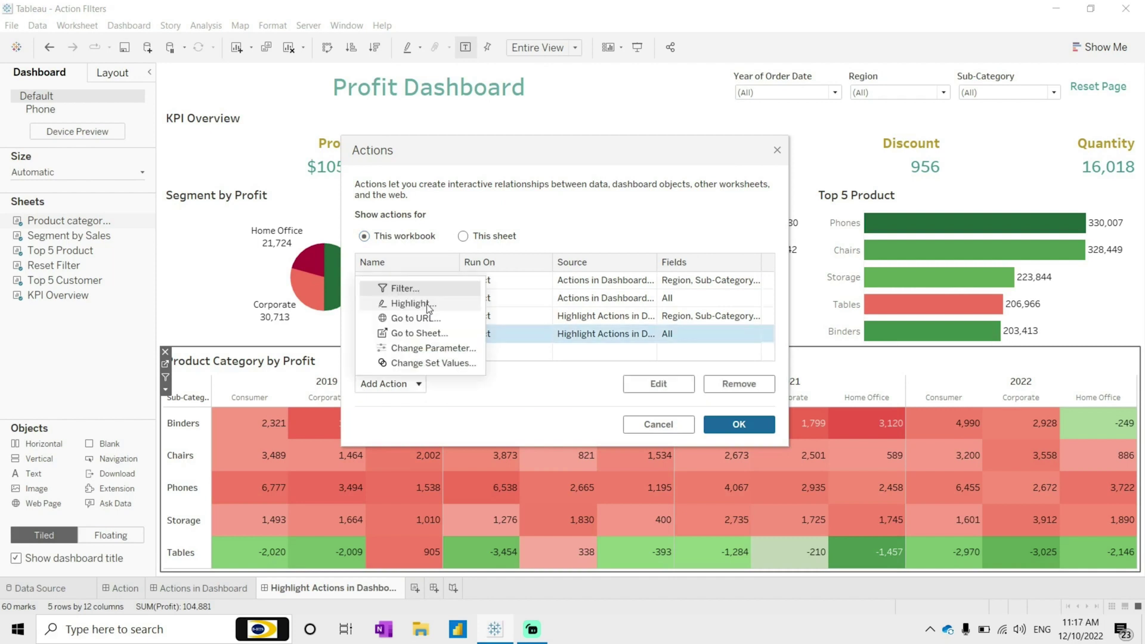
{"action": "left_click", "coordinate": [427, 306]}
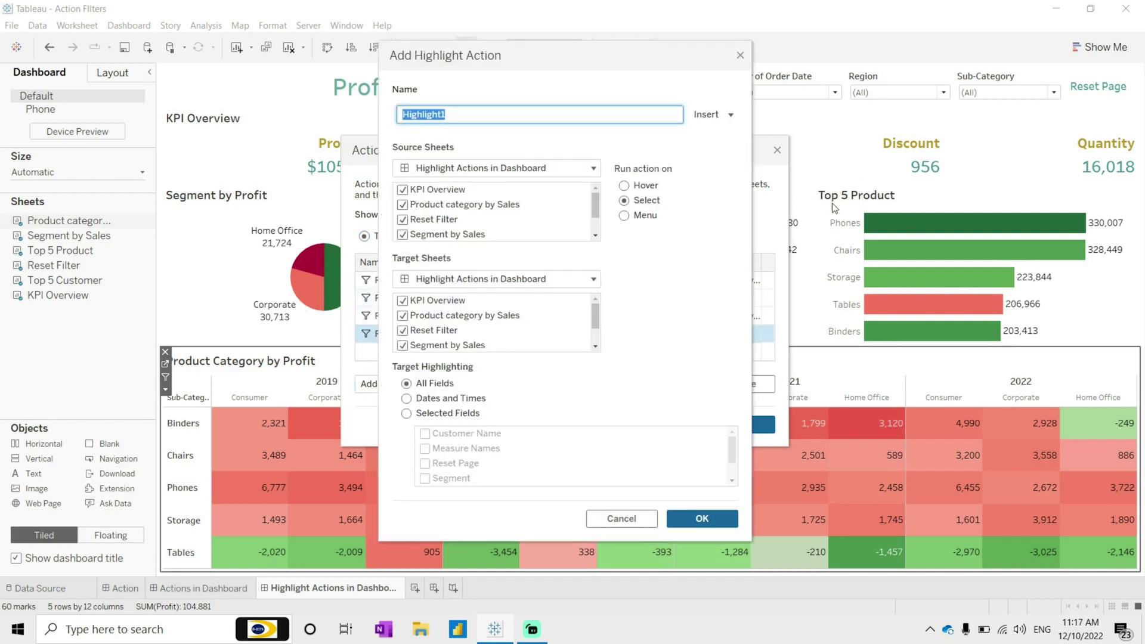
Limit the action's source sheets to Top 5 Product only.
{"action": "left_click", "coordinate": [403, 190]}
{"action": "left_click", "coordinate": [403, 204]}
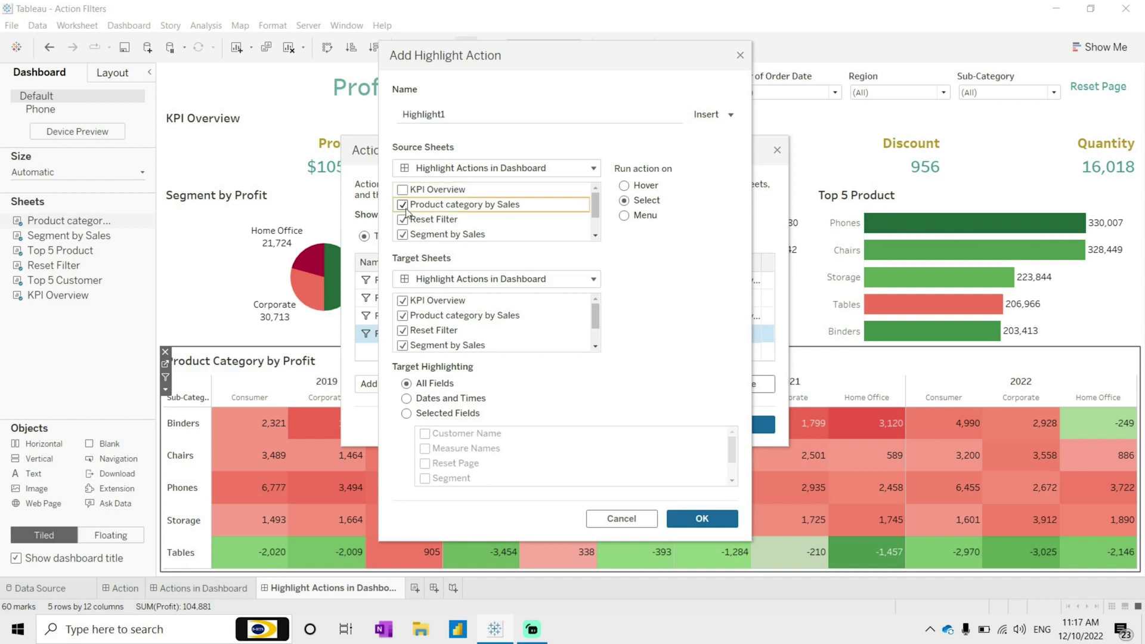
{"action": "left_click", "coordinate": [404, 219]}
{"action": "left_click", "coordinate": [428, 231]}
{"action": "scroll", "coordinate": [448, 222], "scroll_direction": "down", "scroll_amount": 1}
{"action": "left_click", "coordinate": [449, 222]}
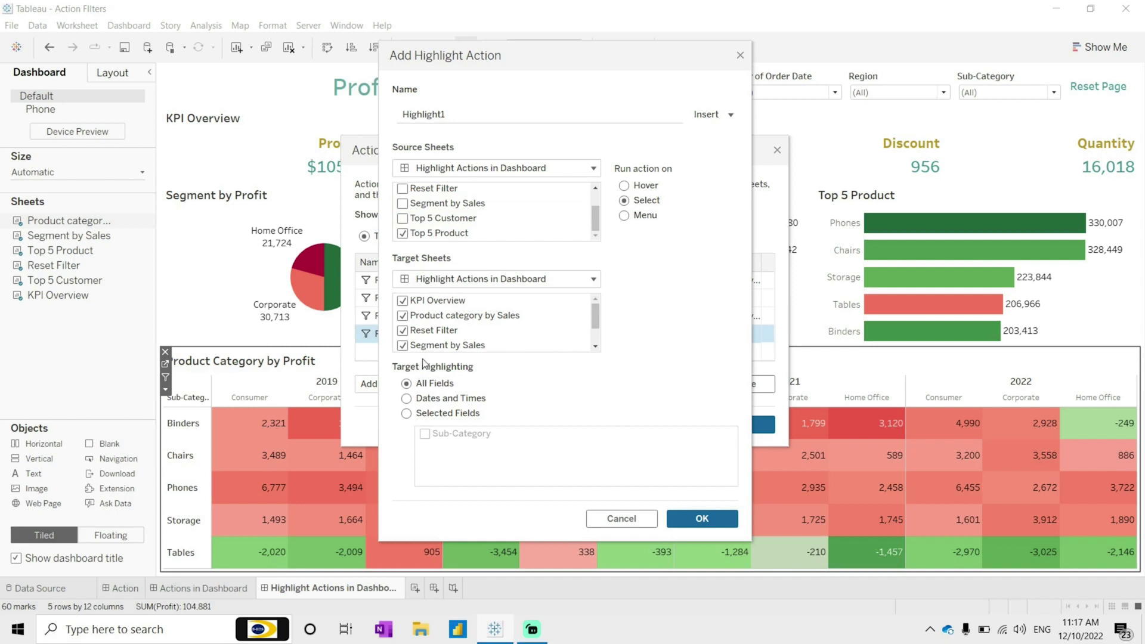
Set Product category by Sales as the only target sheet and save Highlight1.
{"action": "left_click", "coordinate": [403, 300]}
{"action": "left_click", "coordinate": [403, 330]}
{"action": "left_click", "coordinate": [404, 345]}
{"action": "scroll", "coordinate": [406, 346], "scroll_direction": "down", "scroll_amount": 1}
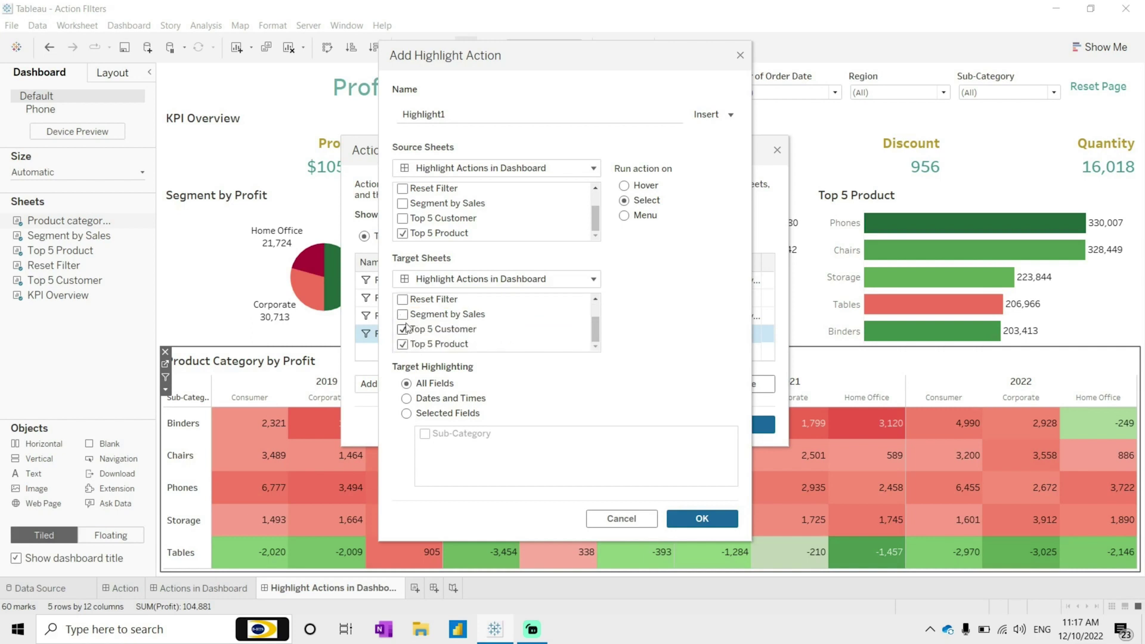
{"action": "left_click", "coordinate": [403, 344]}
{"action": "scroll", "coordinate": [465, 338], "scroll_direction": "up", "scroll_amount": 1}
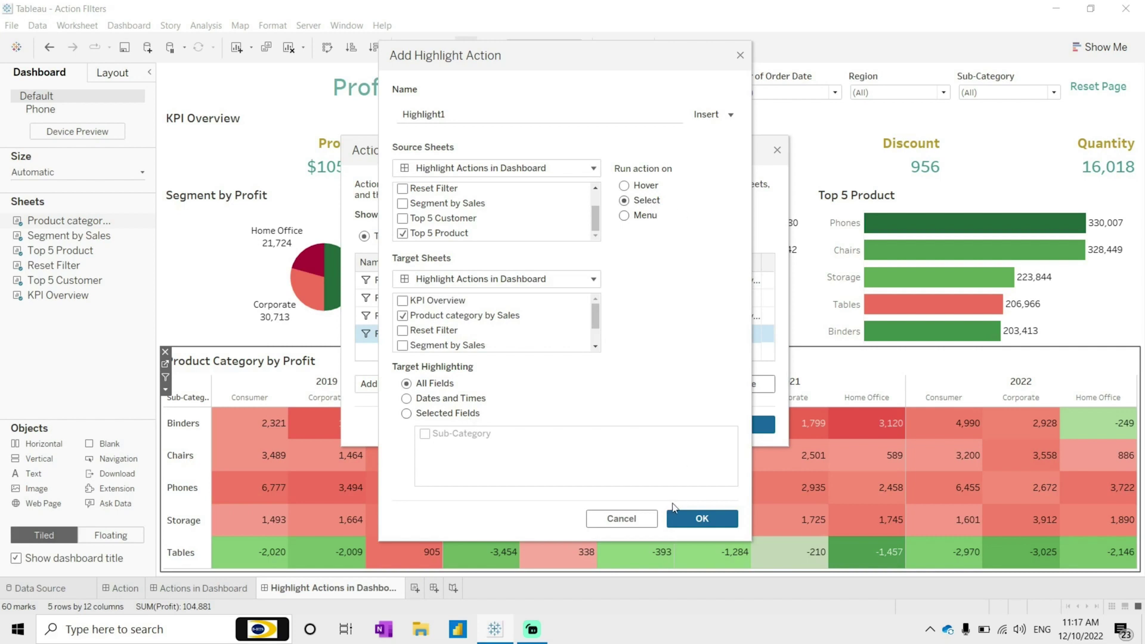
{"action": "left_click", "coordinate": [702, 519]}
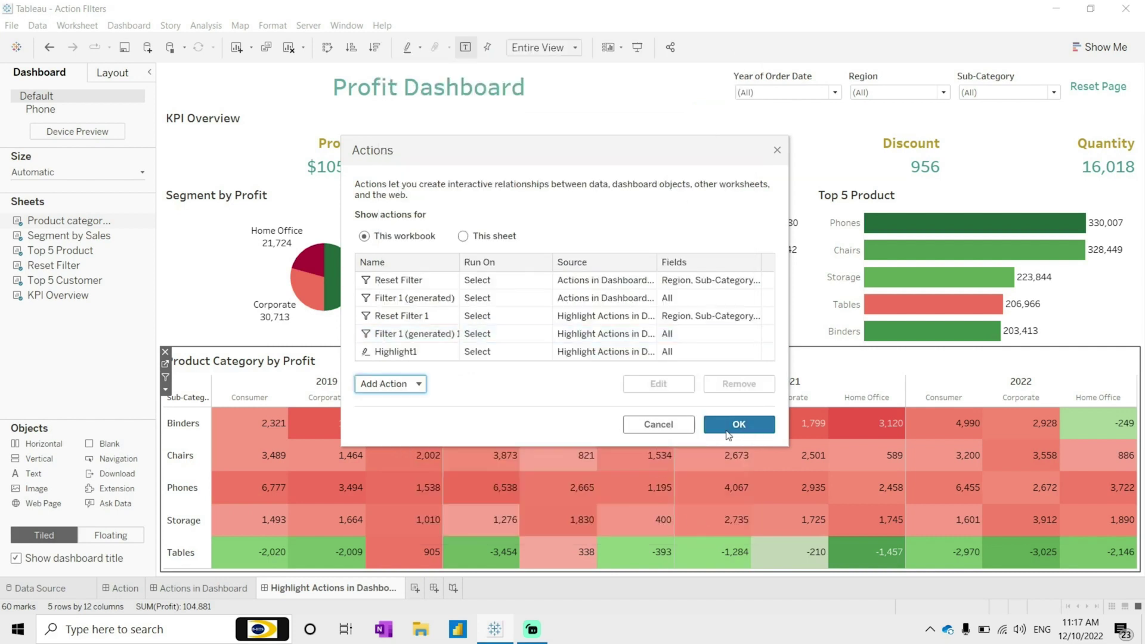
Apply the action, then test highlighting by selecting Chairs, Storage, Tables and Binders.
{"action": "left_click", "coordinate": [740, 426]}
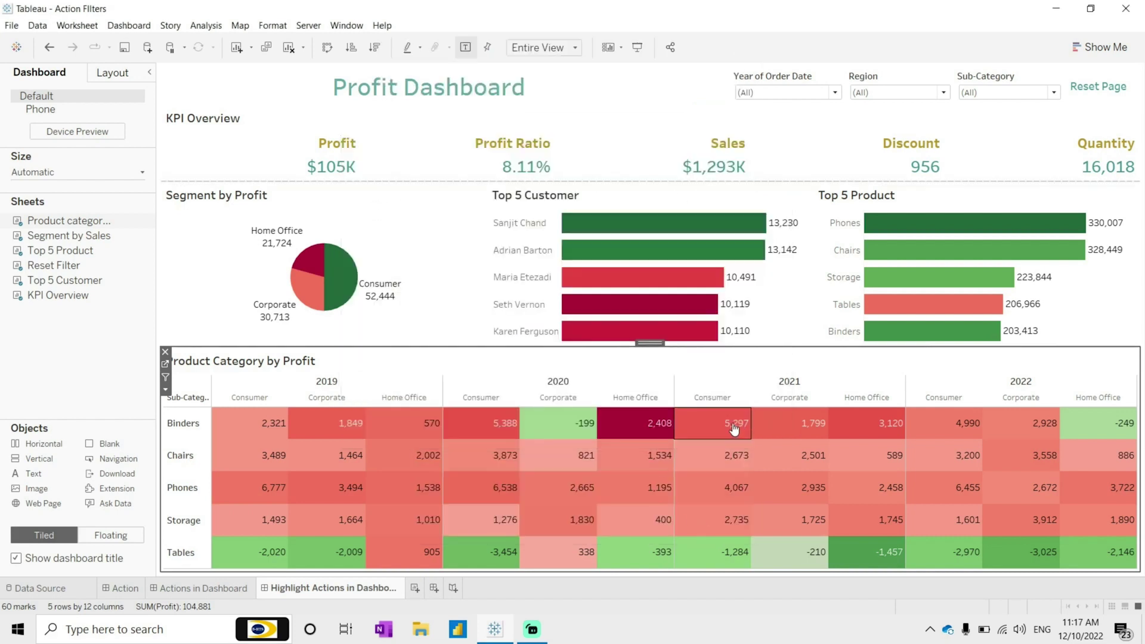
{"action": "left_click", "coordinate": [844, 252]}
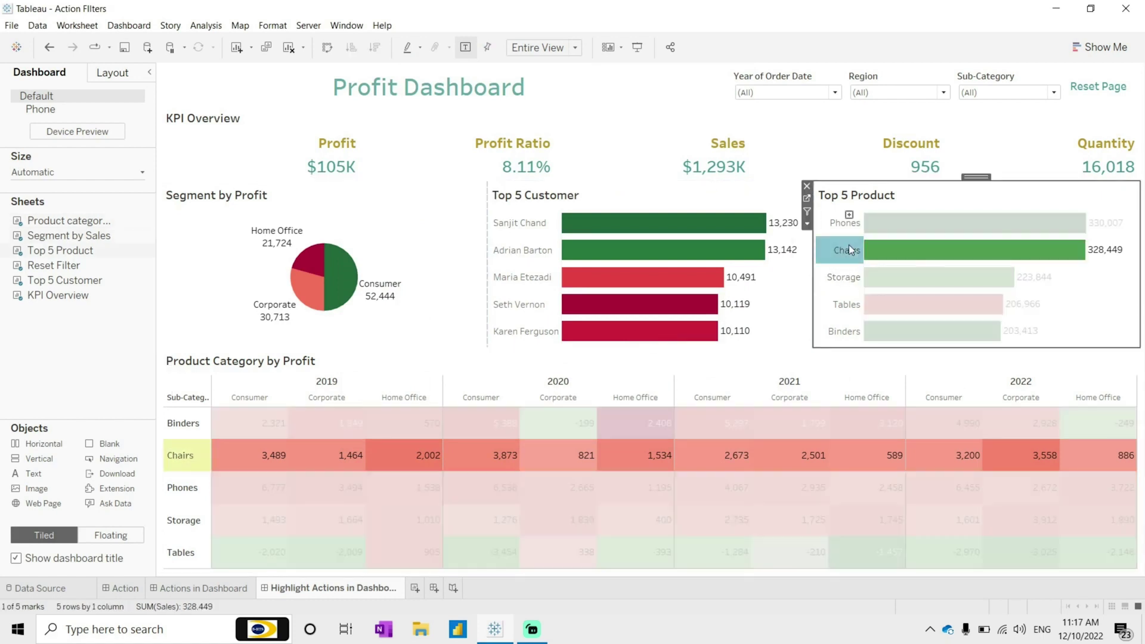
{"action": "left_click", "coordinate": [841, 279]}
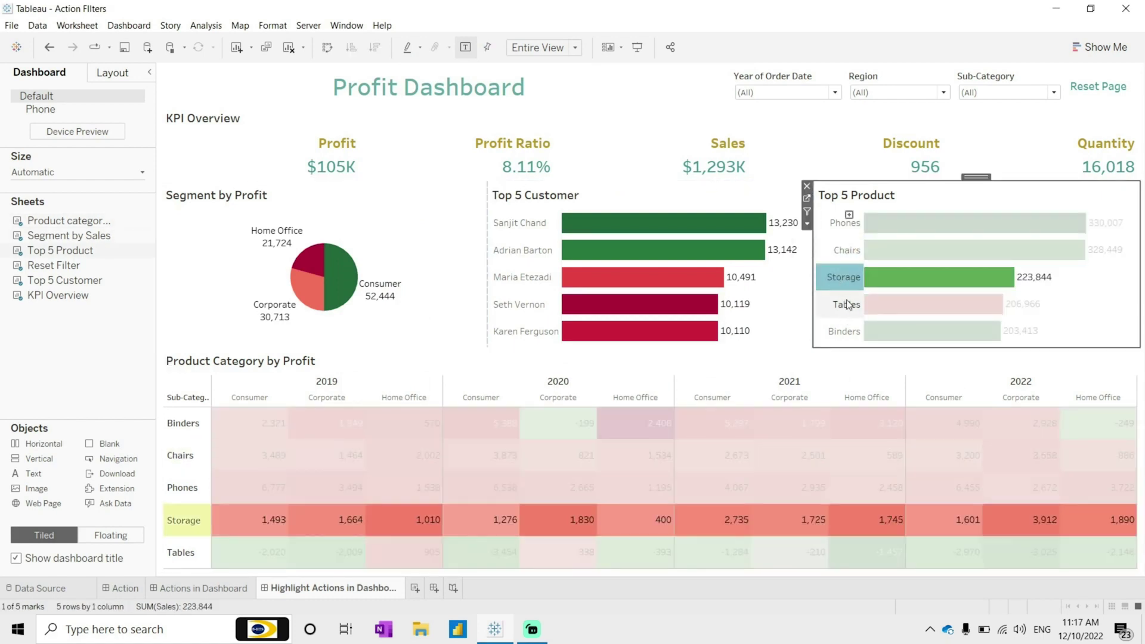
{"action": "left_click", "coordinate": [848, 306]}
{"action": "left_click", "coordinate": [846, 334]}
{"action": "left_click", "coordinate": [829, 258]}
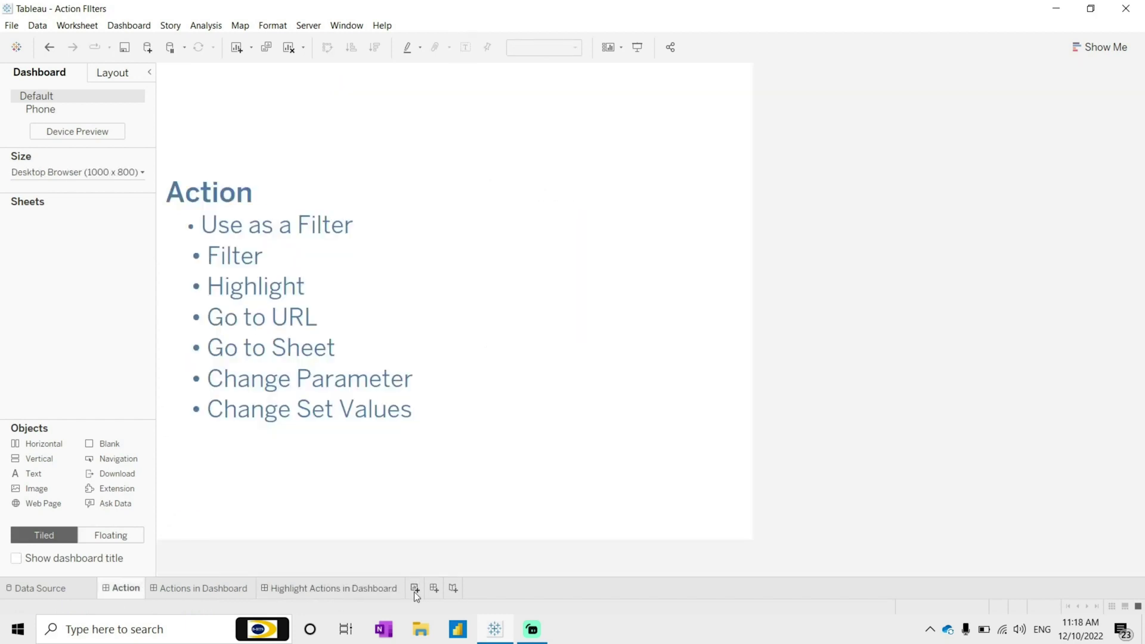
Build a treemap of View totals per Tableau Learning video title on a new worksheet.
{"action": "left_click", "coordinate": [414, 590]}
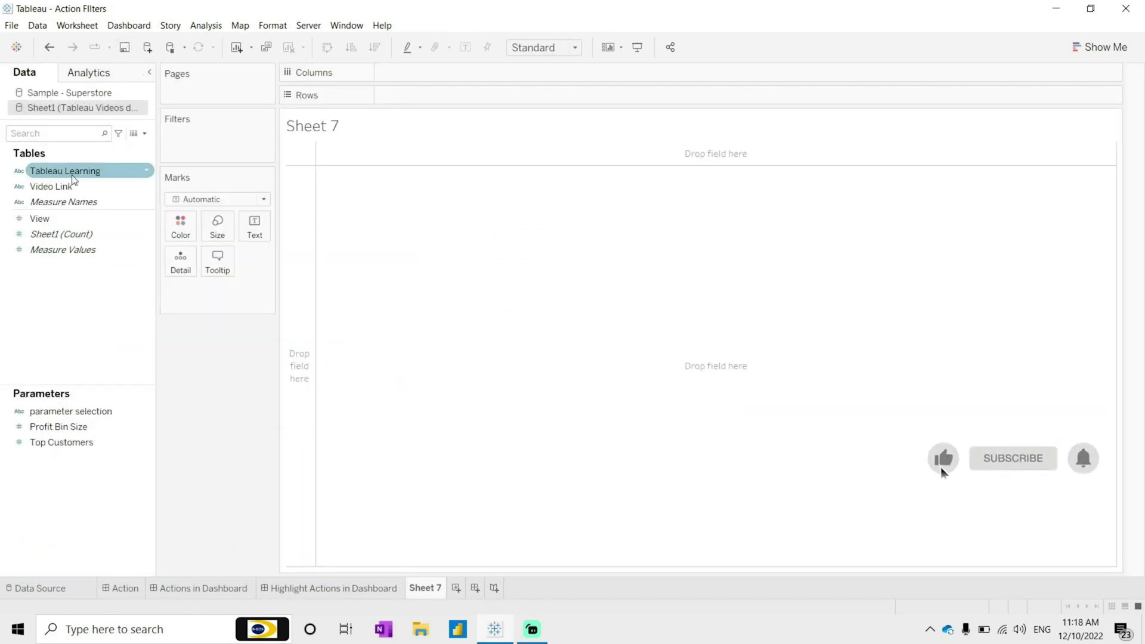
{"action": "left_click_drag", "start_coordinate": [74, 179], "coordinate": [453, 99]}
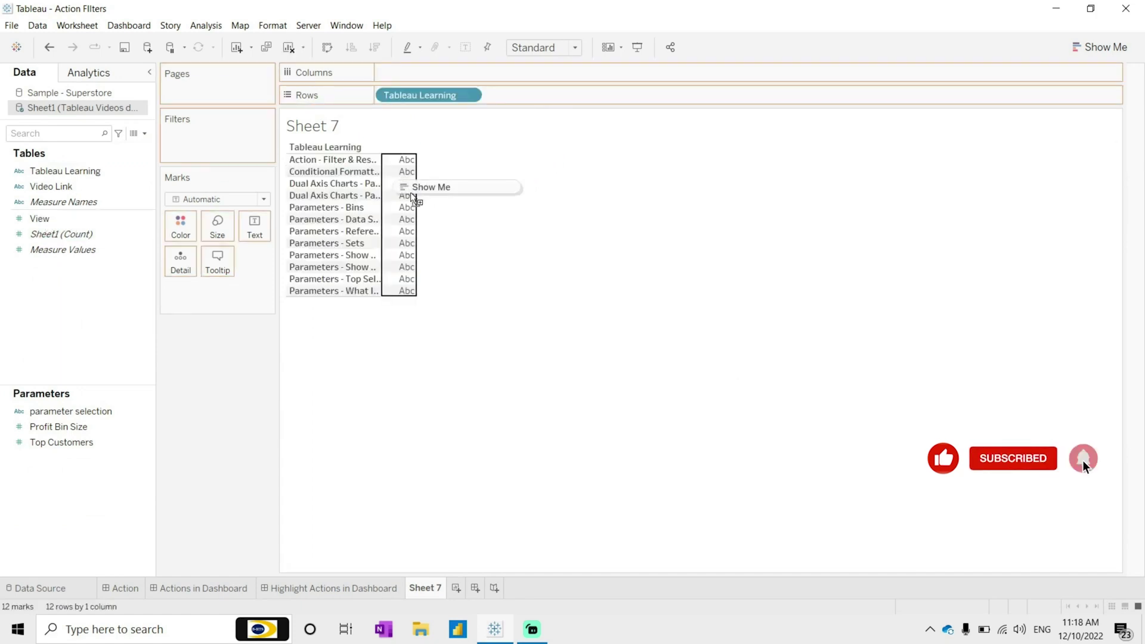
{"action": "left_click_drag", "start_coordinate": [412, 197], "coordinate": [410, 204]}
{"action": "left_click", "coordinate": [1101, 49]}
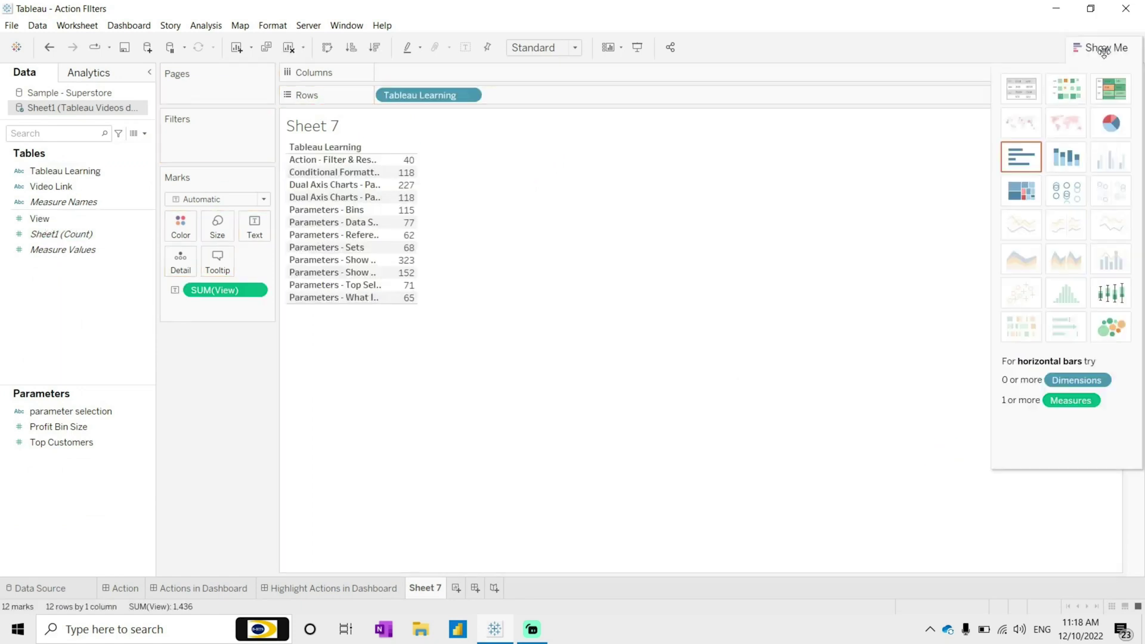
{"action": "left_click", "coordinate": [1021, 191]}
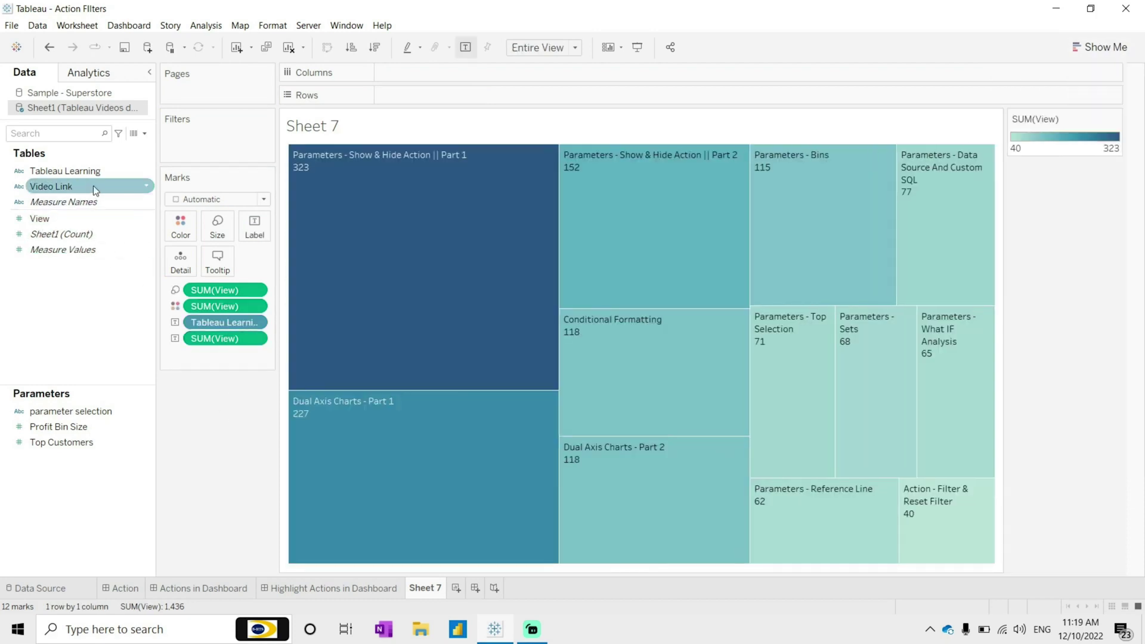
Inspect the full Video Link values in the underlying Sheet1 data.
{"action": "left_click", "coordinate": [73, 189]}
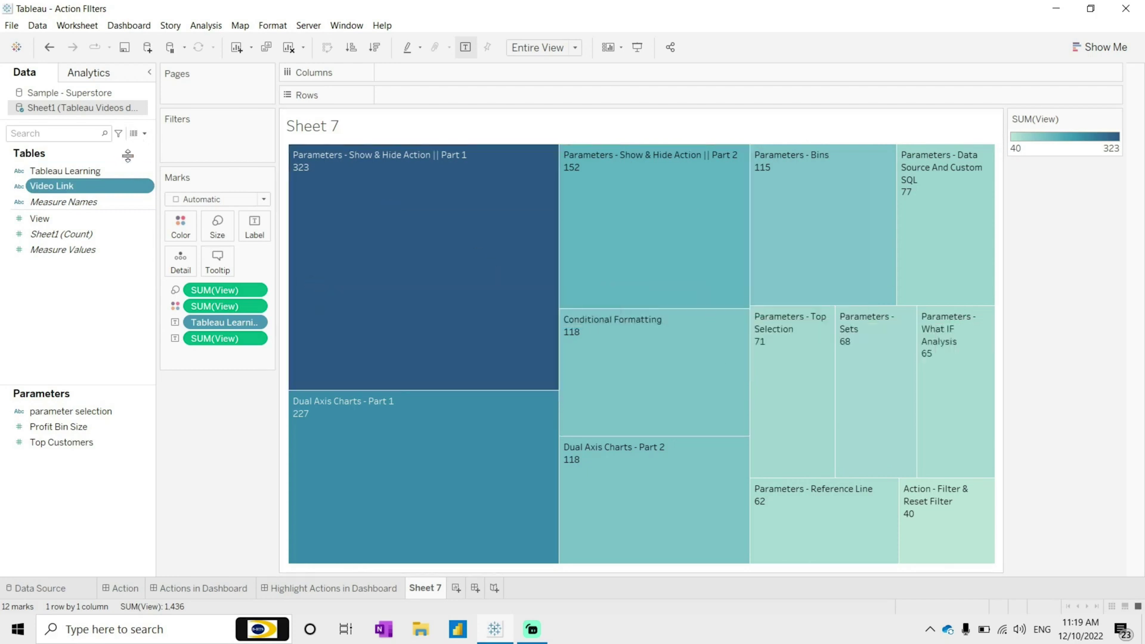
{"action": "left_click", "coordinate": [134, 133]}
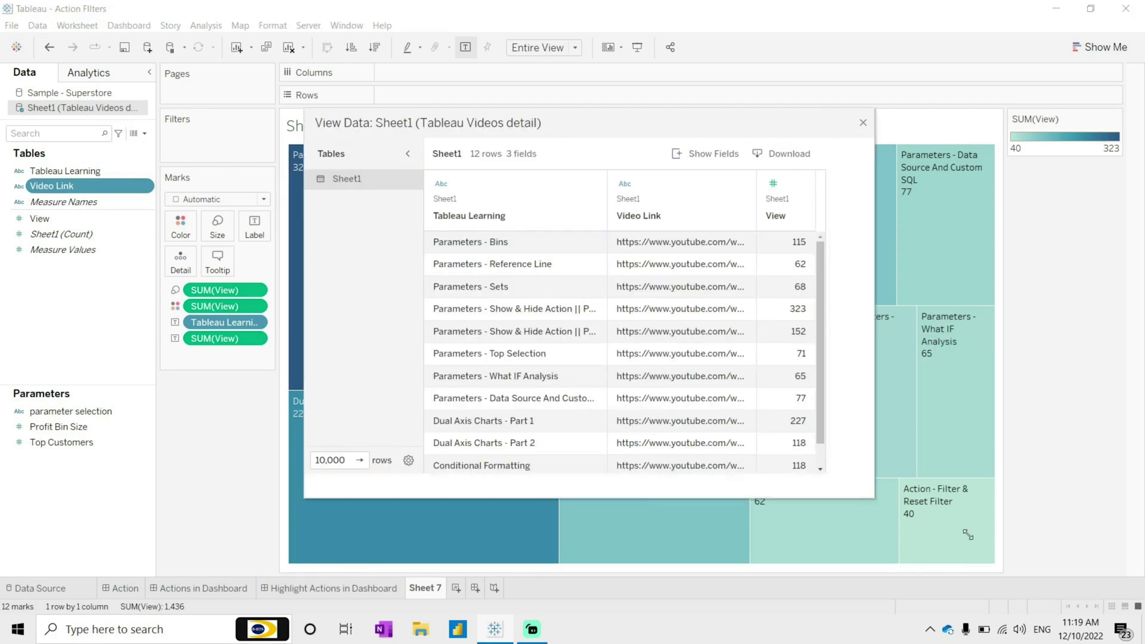
{"action": "left_click_drag", "start_coordinate": [967, 535], "coordinate": [1102, 540]}
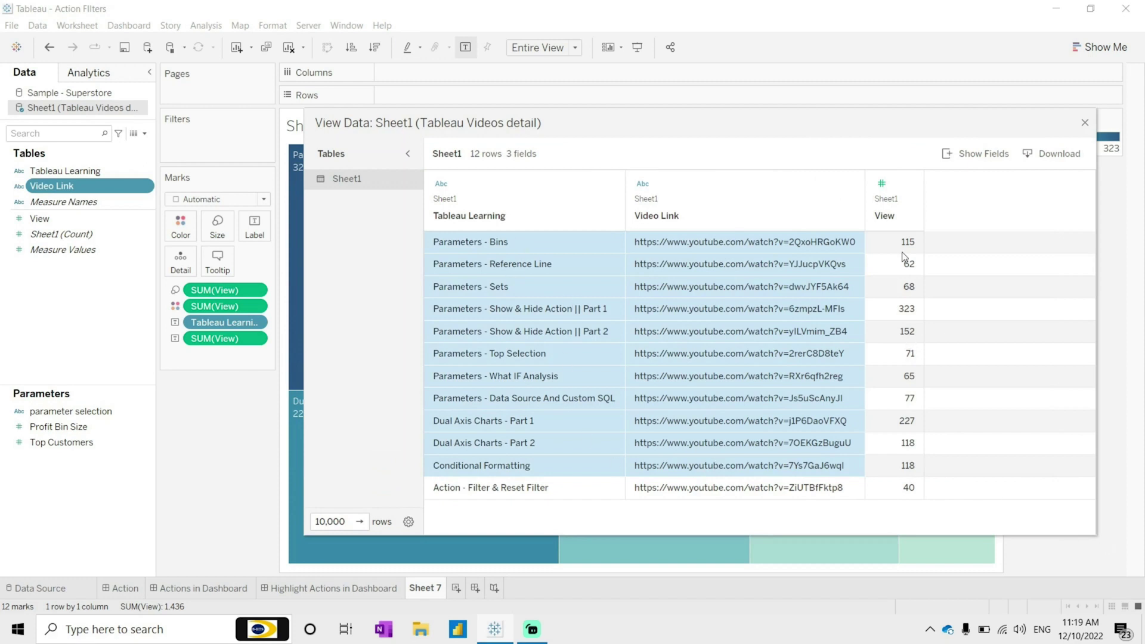
{"action": "left_click", "coordinate": [1085, 124]}
{"action": "left_click", "coordinate": [429, 310]}
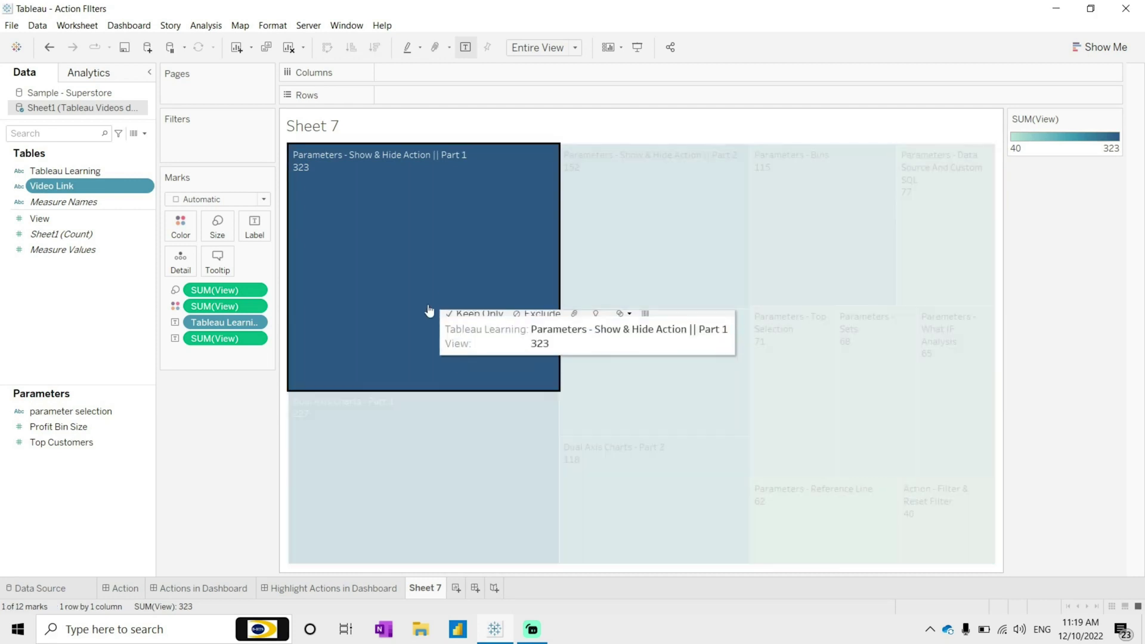
{"action": "left_click", "coordinate": [376, 312]}
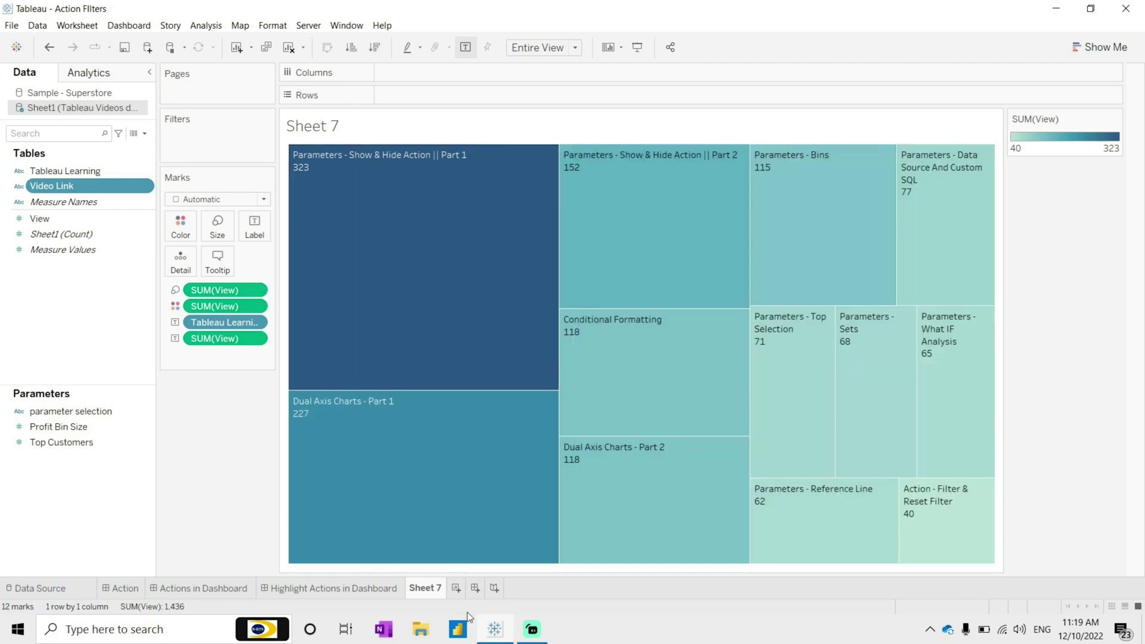
Rename the worksheet TableauLink and create a new blank dashboard.
{"action": "type", "text": "Tableau"}
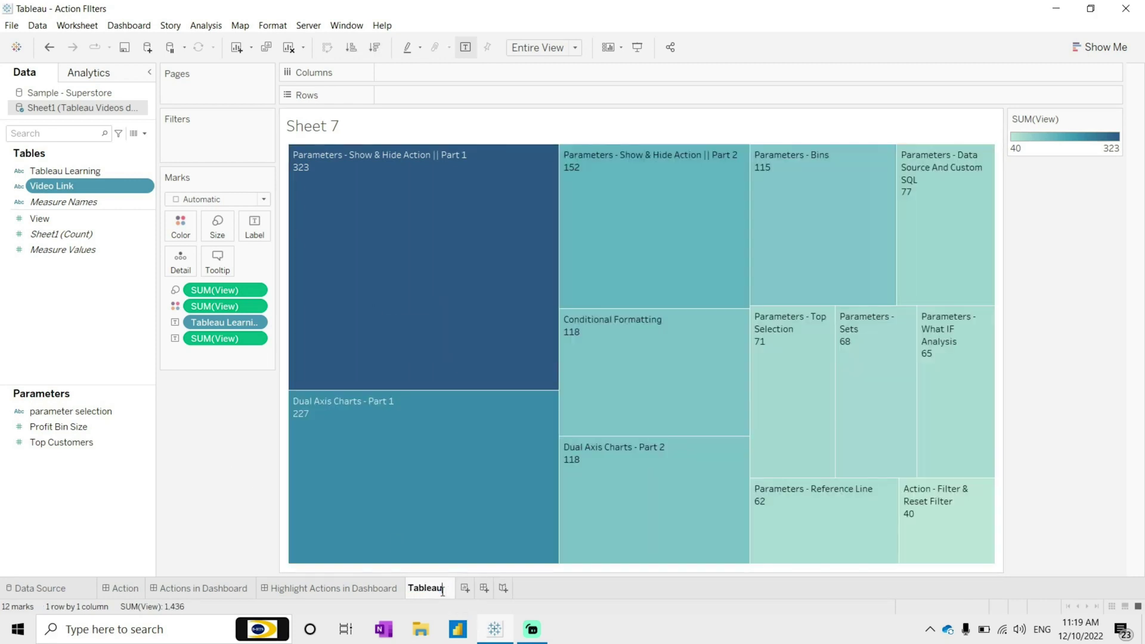
{"action": "type", "text": "Link"}
{"action": "key", "text": "Return"}
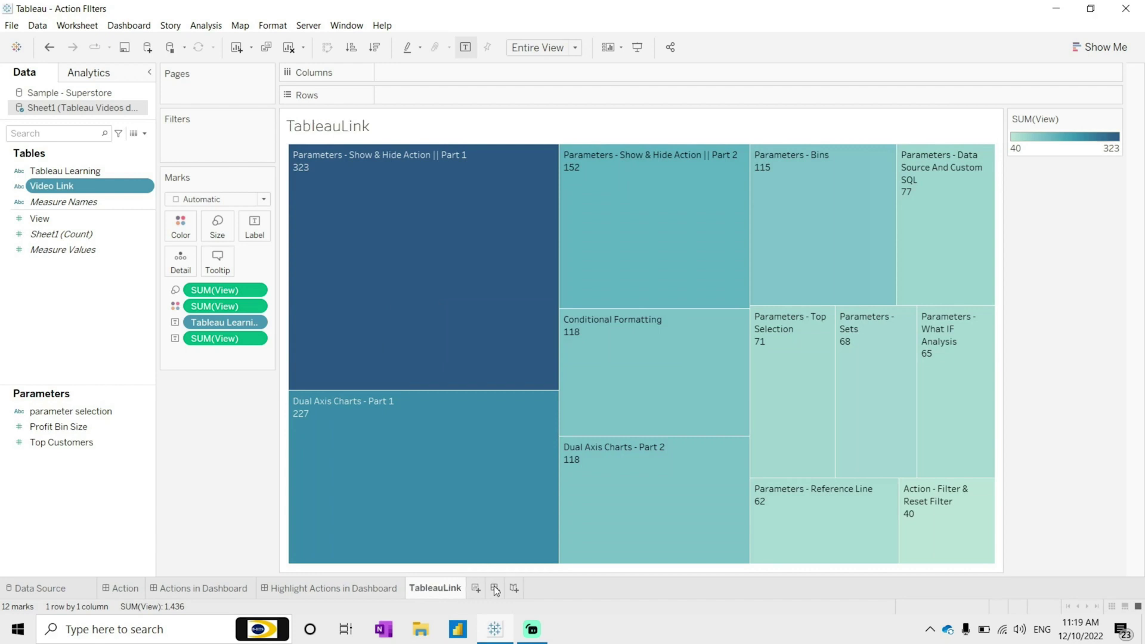
{"action": "left_click", "coordinate": [495, 588]}
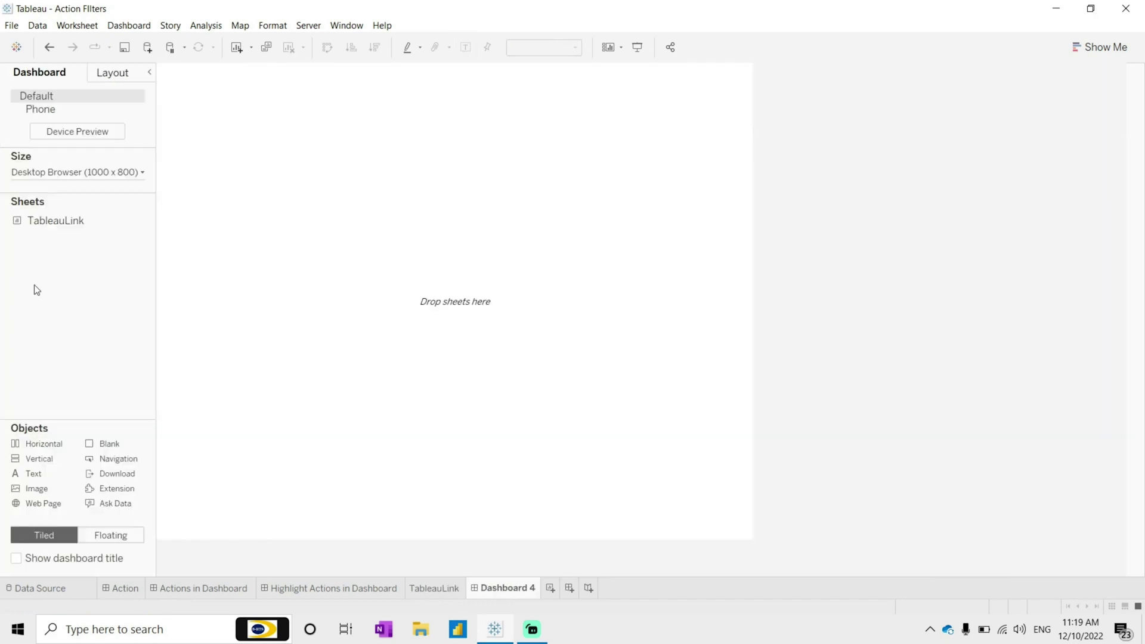
Set Dashboard 4 to a fixed 1600 x 800 size.
{"action": "left_click", "coordinate": [142, 172]}
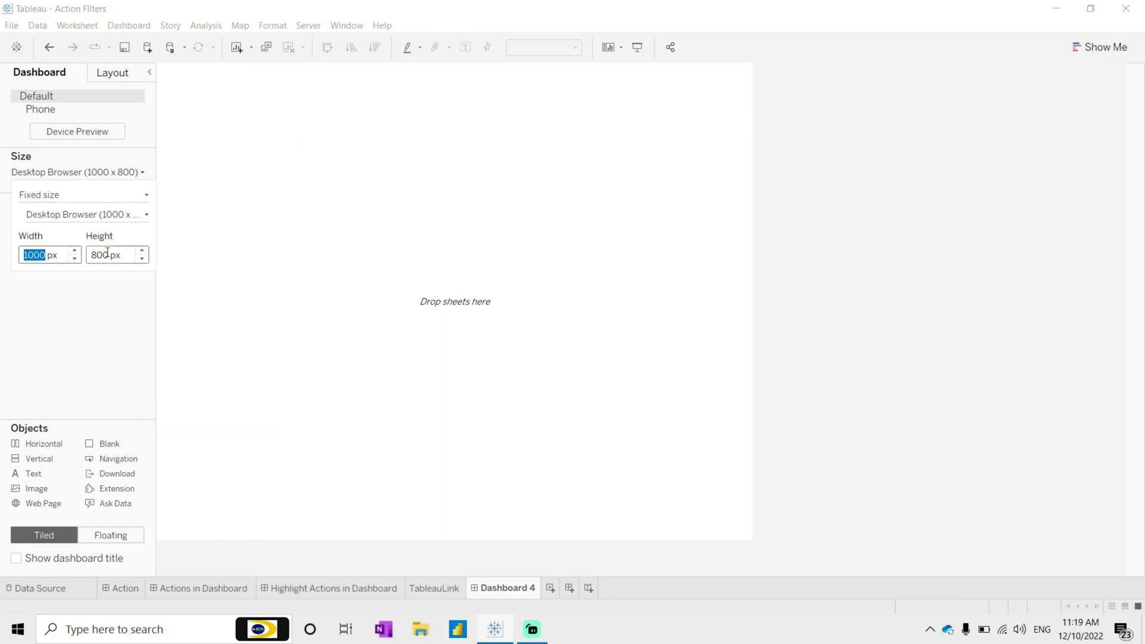
{"action": "left_click", "coordinate": [74, 251]}
{"action": "left_click", "coordinate": [74, 251]}
{"action": "left_click", "coordinate": [74, 251]}
{"action": "left_click", "coordinate": [74, 250]}
{"action": "left_click", "coordinate": [73, 251]}
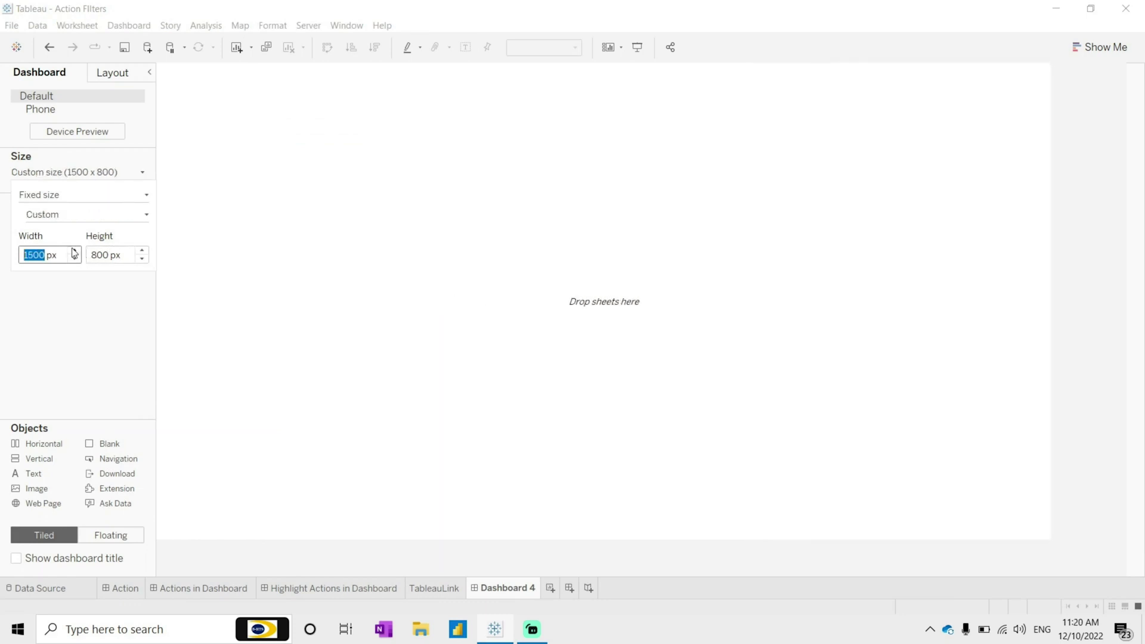
{"action": "left_click", "coordinate": [74, 250]}
Place the TableauLink treemap on the dashboard and remove its View colour legend.
{"action": "mouse_move", "coordinate": [117, 220]}
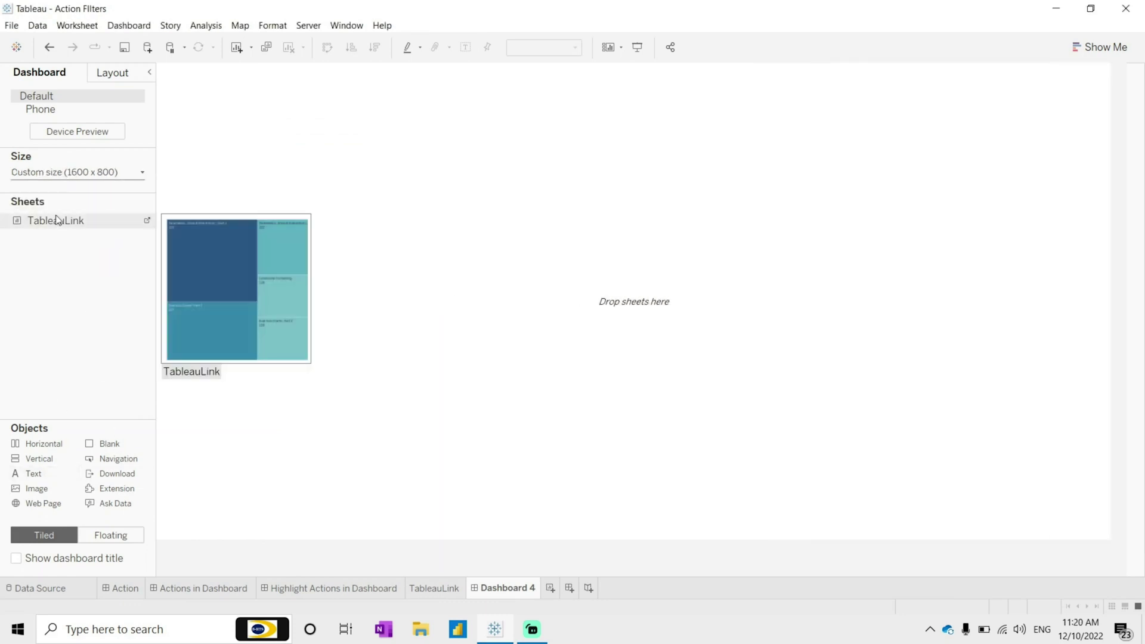
{"action": "left_click_drag", "start_coordinate": [57, 220], "coordinate": [304, 239]}
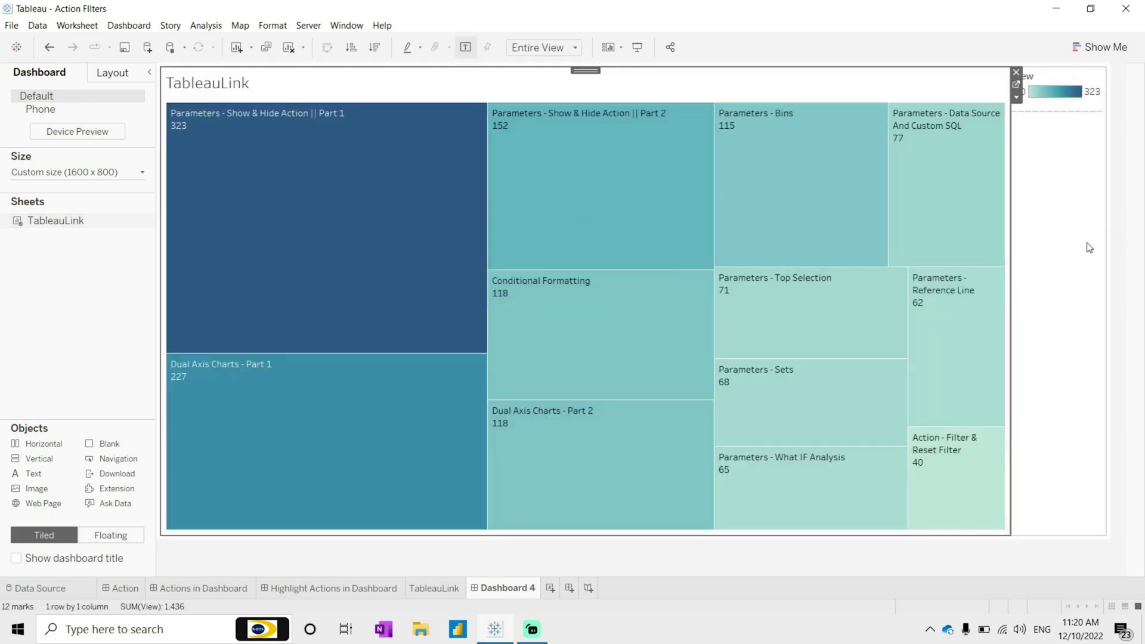
{"action": "left_click", "coordinate": [1076, 218]}
{"action": "left_click", "coordinate": [1112, 72]}
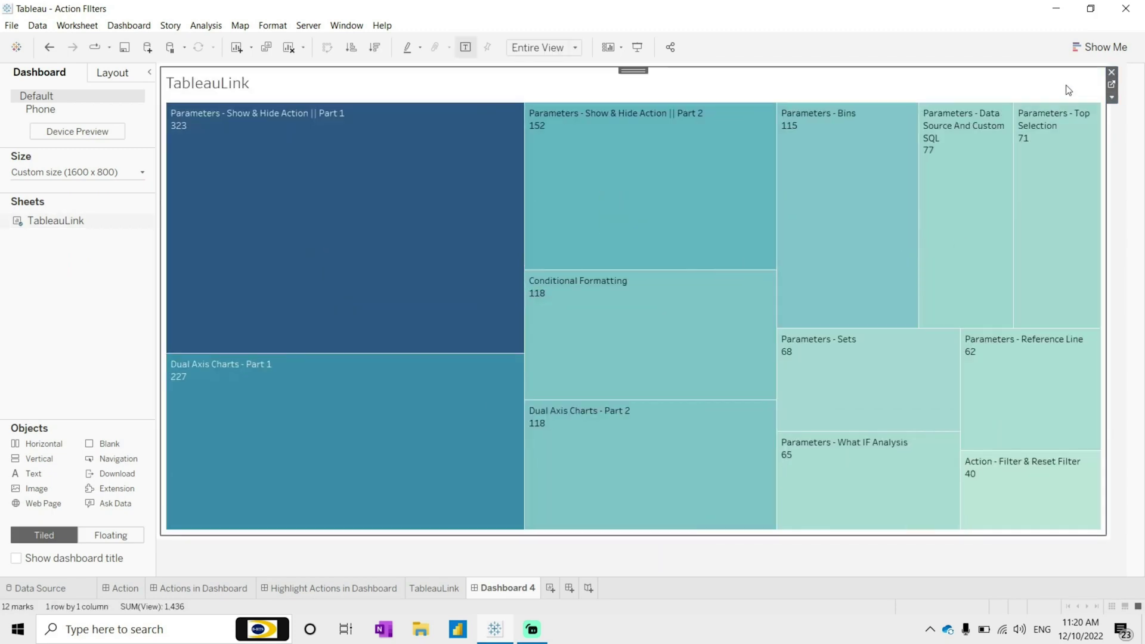
Add Video Link to the Detail card of the TableauLink treemap.
{"action": "left_click", "coordinate": [1112, 83]}
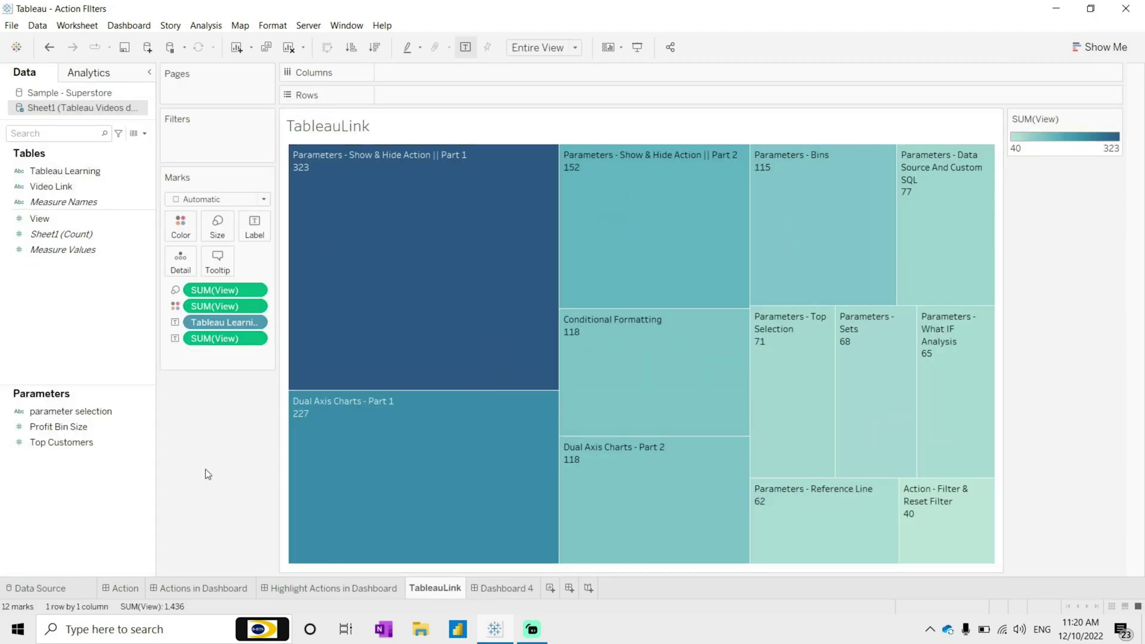
{"action": "left_click", "coordinate": [77, 189]}
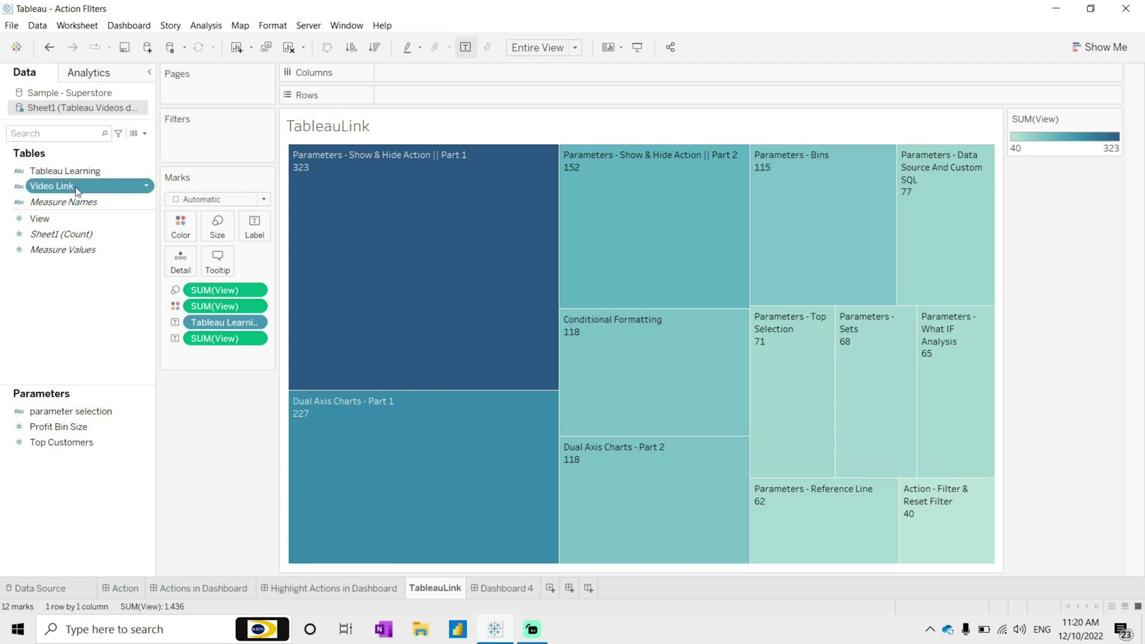
{"action": "left_click_drag", "start_coordinate": [77, 190], "coordinate": [185, 265]}
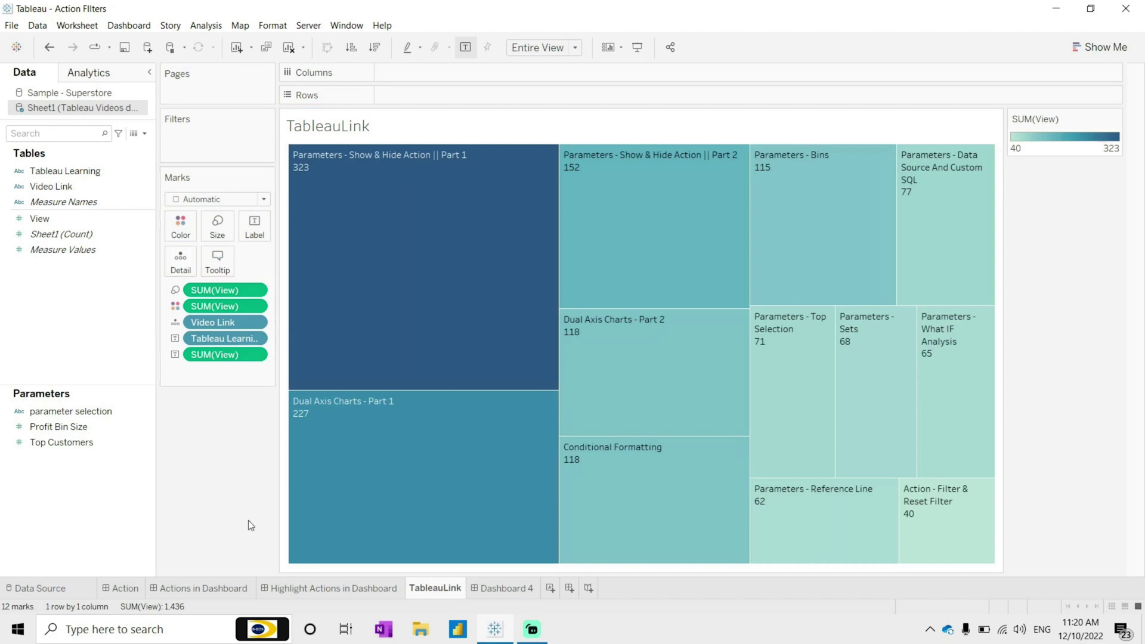
Rename Dashboard 4 to 'URL Action Dashboard'.
{"action": "double_click", "coordinate": [530, 588]}
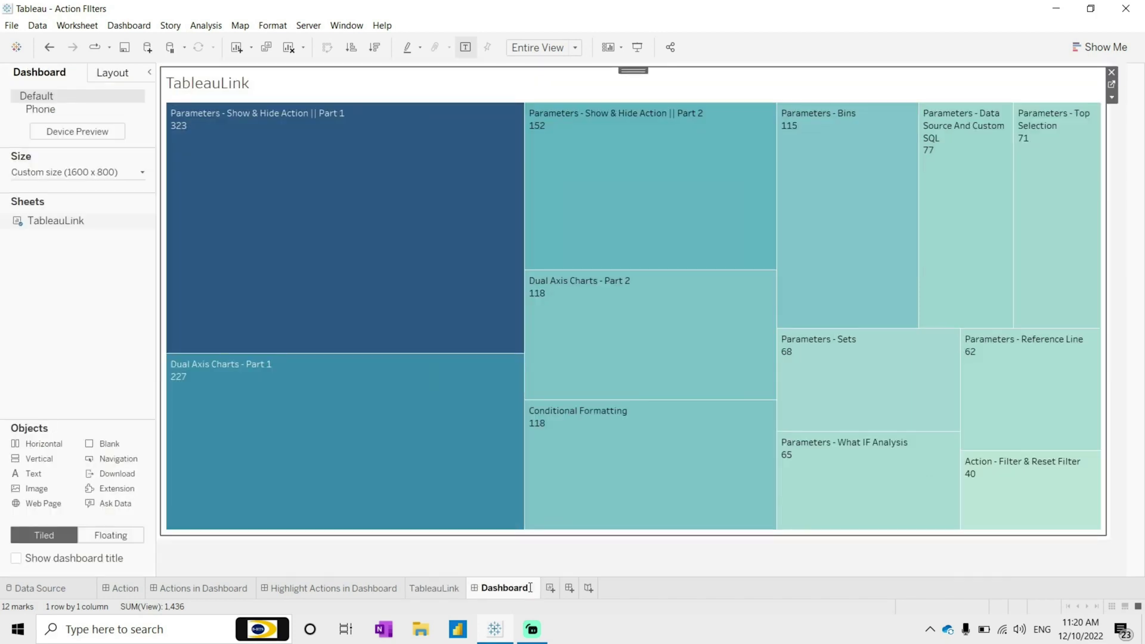
{"action": "type", "text": "URL Action"}
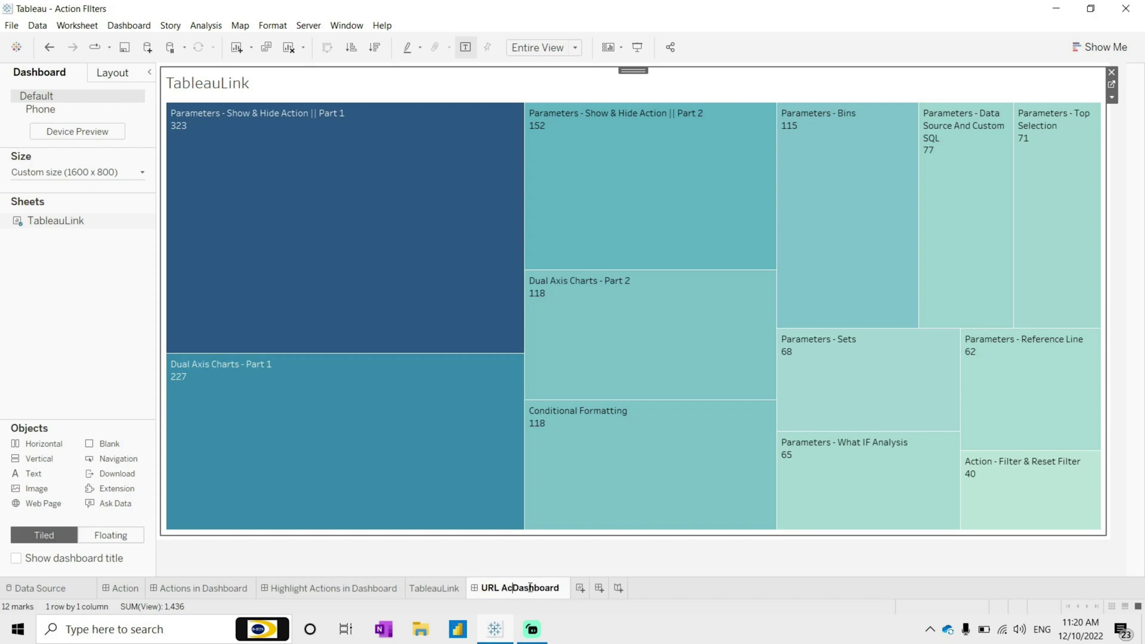
{"action": "left_click", "coordinate": [110, 293]}
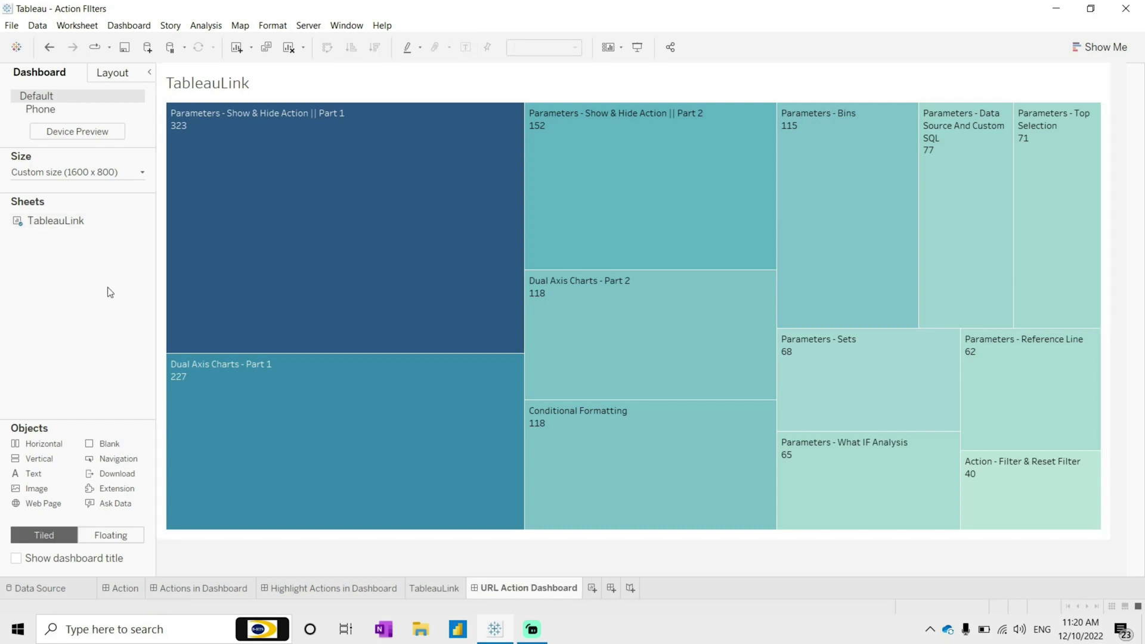
Add Go to URL action Hyperlink1, running on Select with <Video Link> as the URL.
{"action": "left_click", "coordinate": [127, 30]}
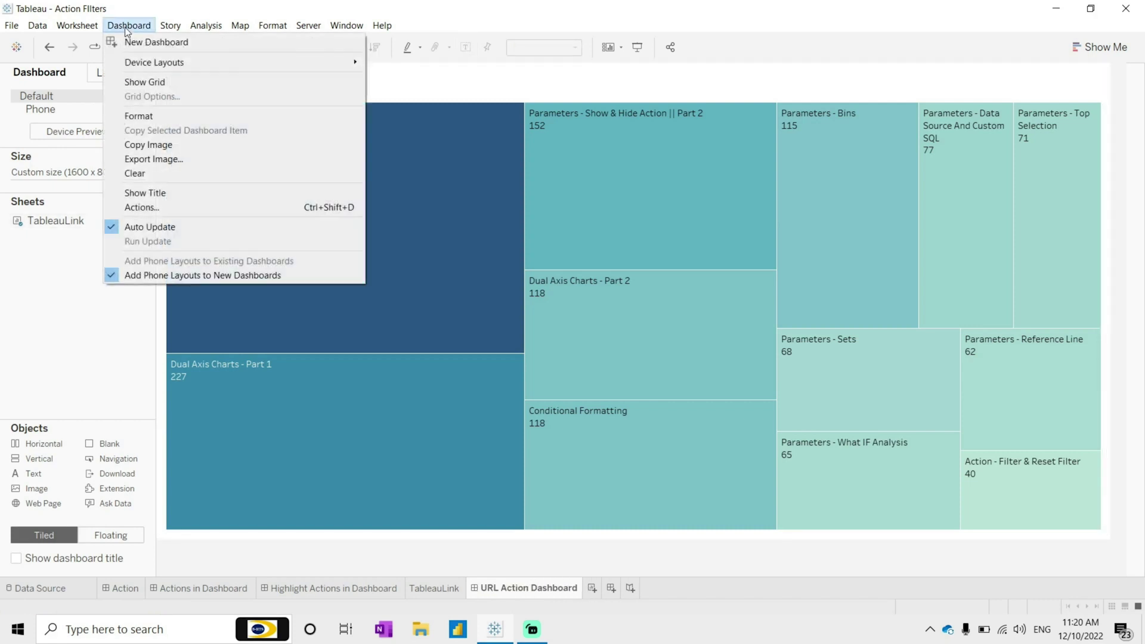
{"action": "left_click", "coordinate": [142, 208]}
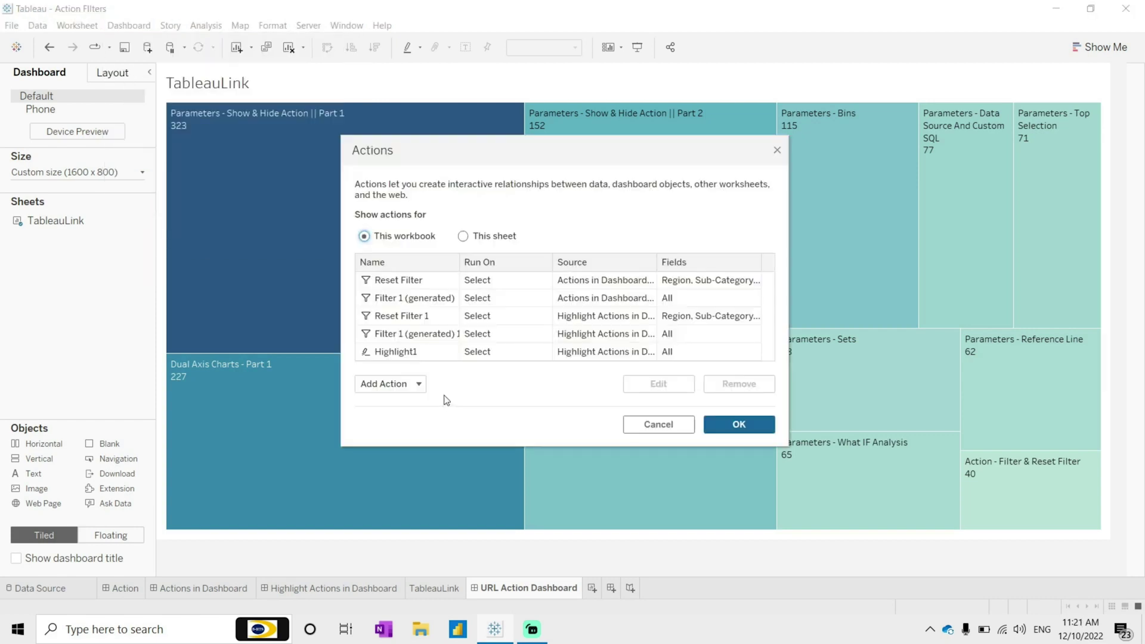
{"action": "left_click", "coordinate": [419, 385]}
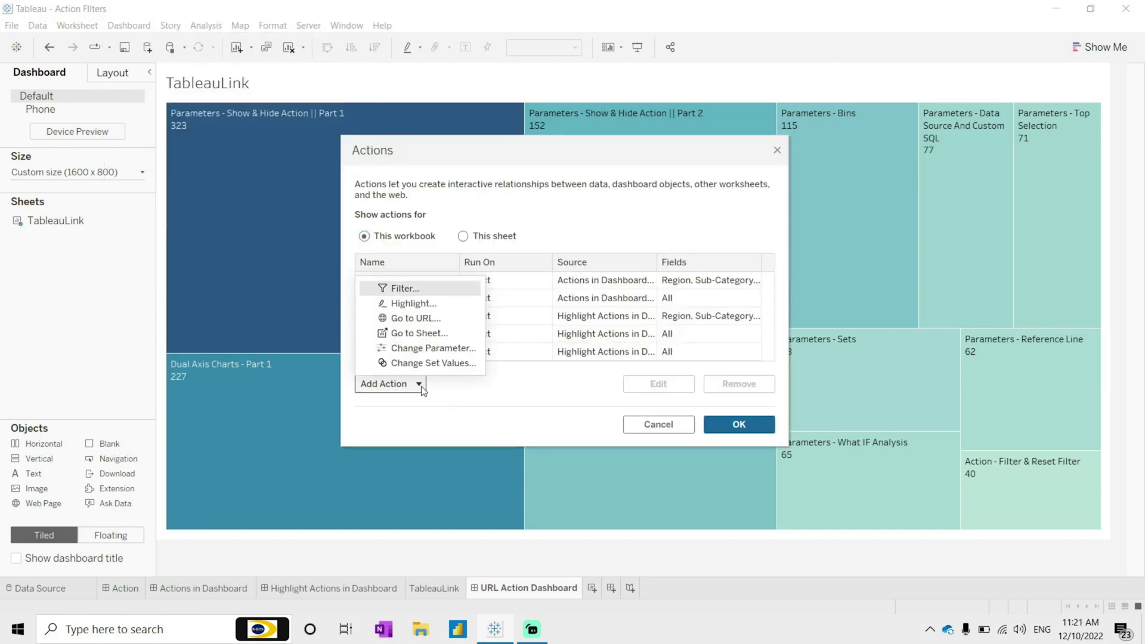
{"action": "left_click", "coordinate": [429, 319]}
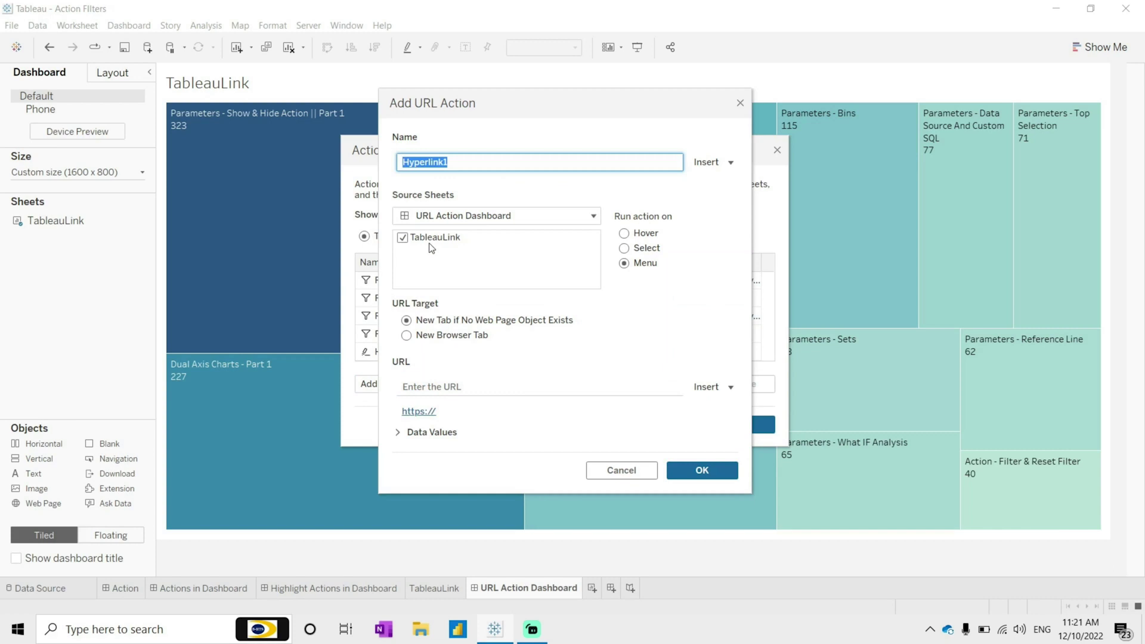
{"action": "left_click", "coordinate": [645, 250]}
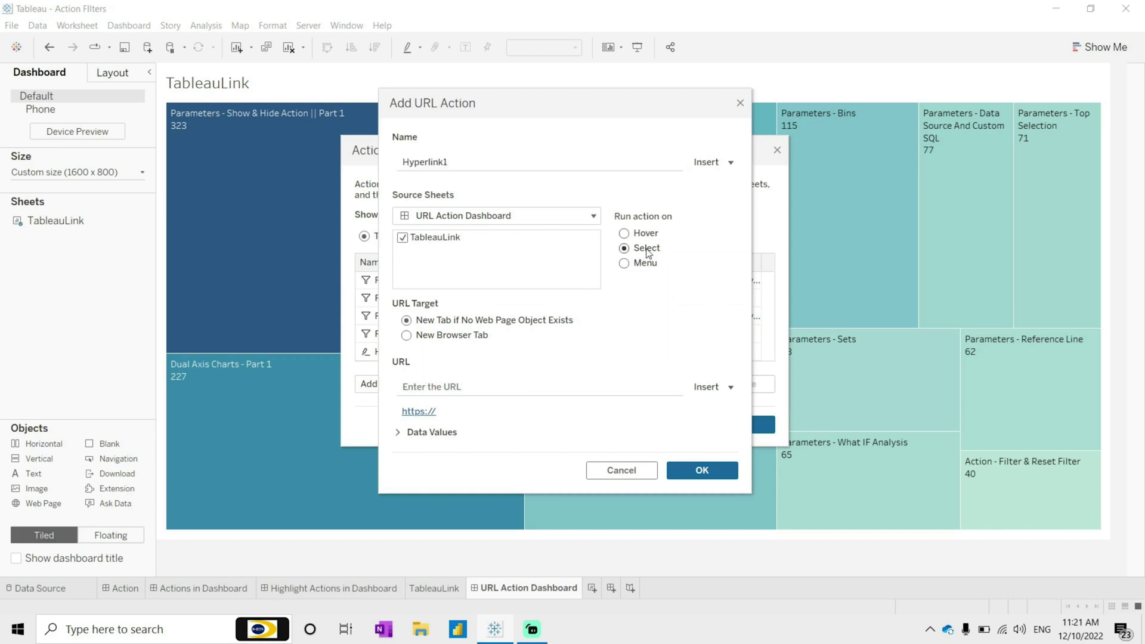
{"action": "left_click", "coordinate": [507, 388]}
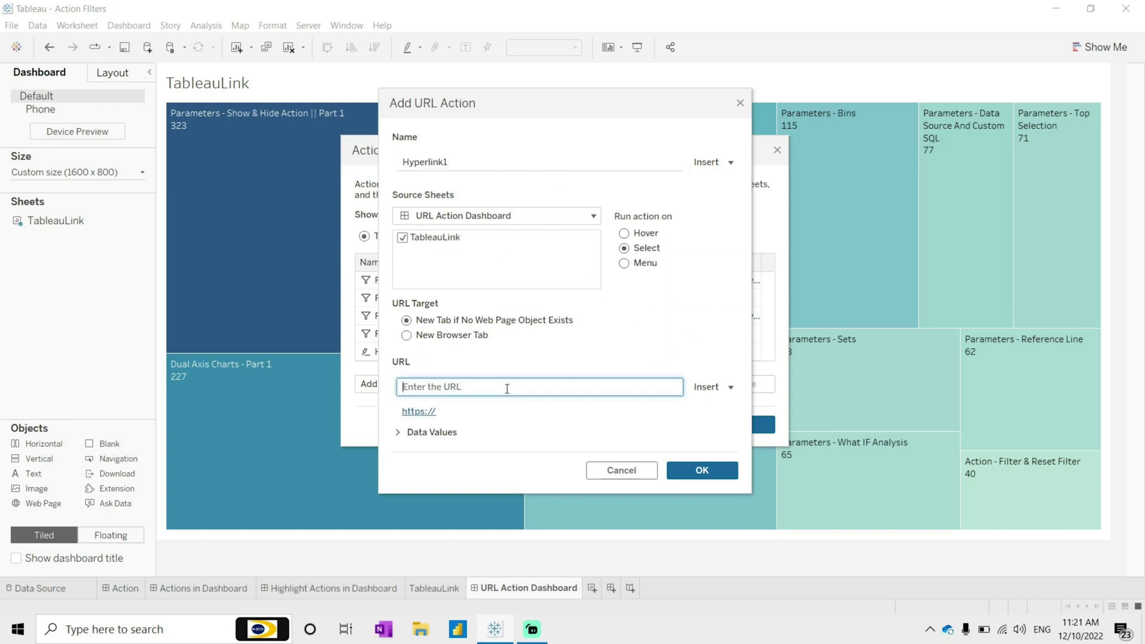
{"action": "left_click", "coordinate": [732, 389]}
{"action": "left_click", "coordinate": [602, 296]}
{"action": "left_click_drag", "start_coordinate": [456, 388], "coordinate": [406, 388]}
{"action": "left_click", "coordinate": [467, 409]}
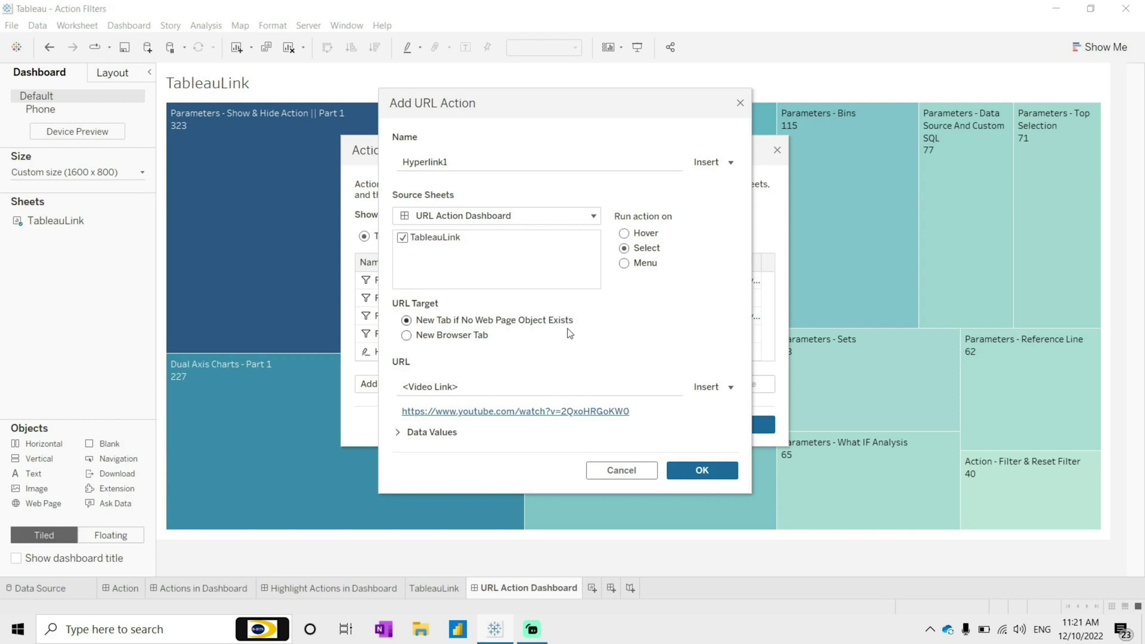
{"action": "left_click", "coordinate": [702, 471]}
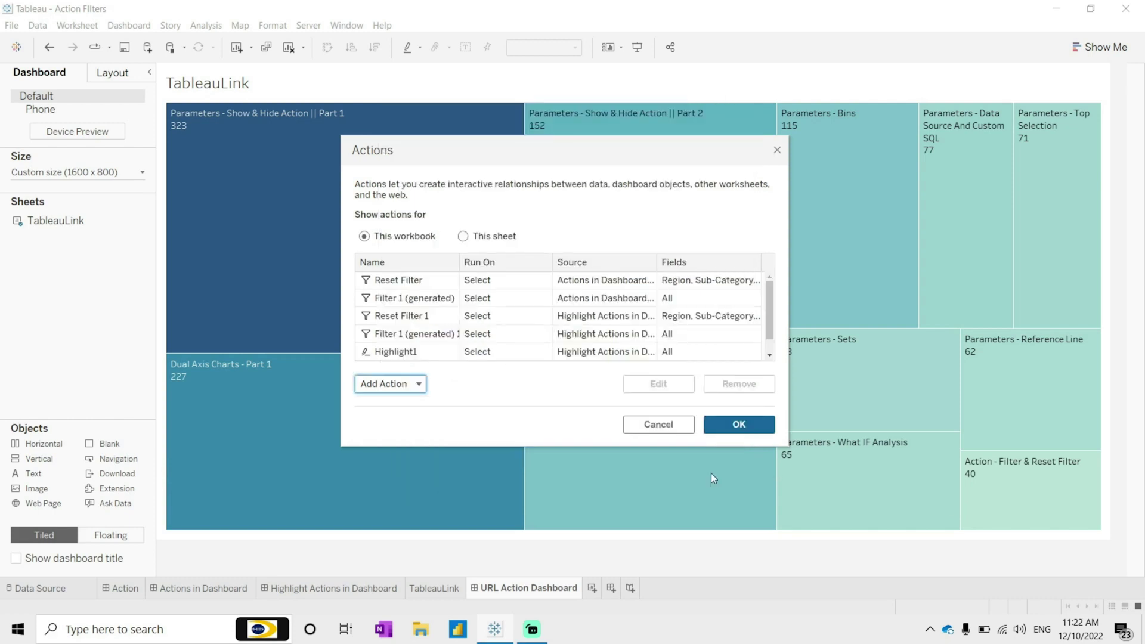
Close the Actions list, test the Part 1 tile, and add a blank Web Page object.
{"action": "left_click", "coordinate": [738, 424]}
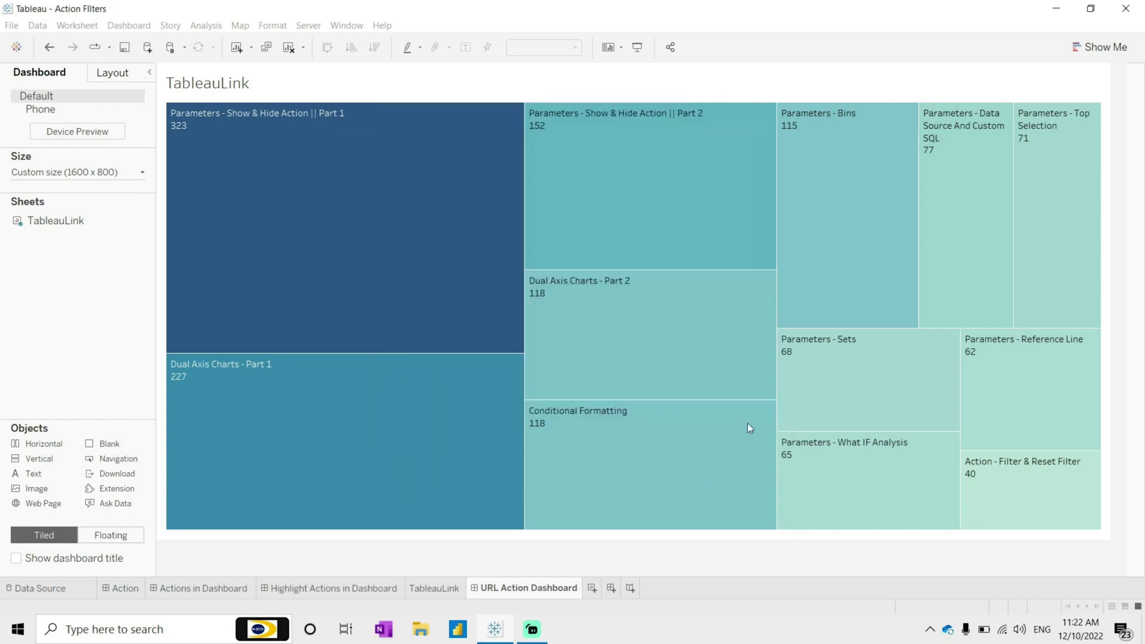
{"action": "mouse_move", "coordinate": [276, 297]}
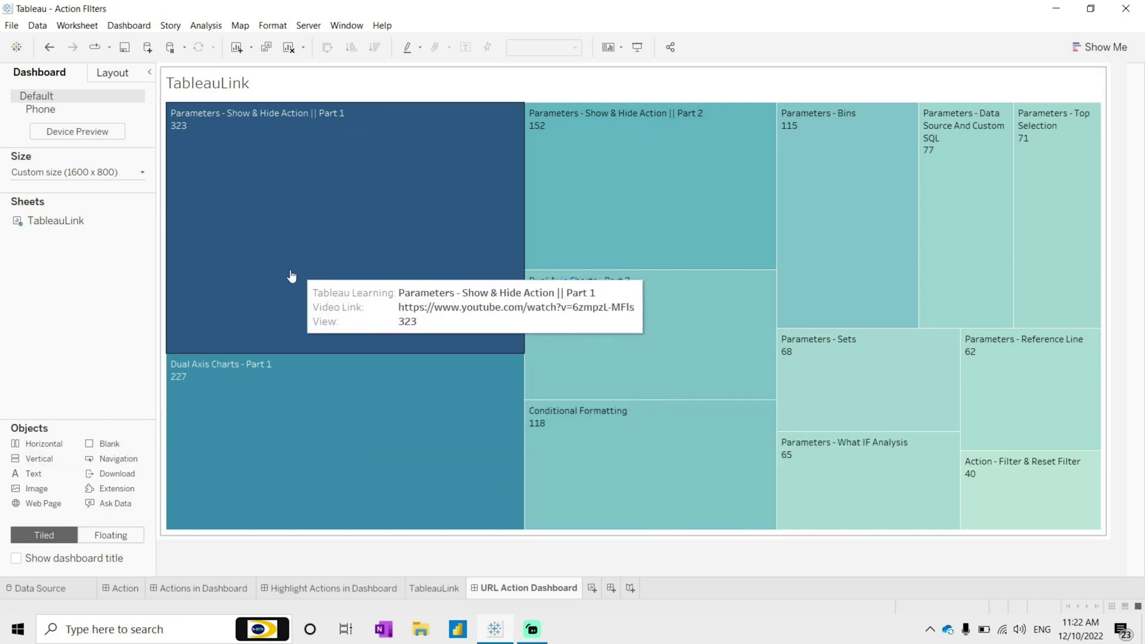
{"action": "left_click", "coordinate": [251, 268]}
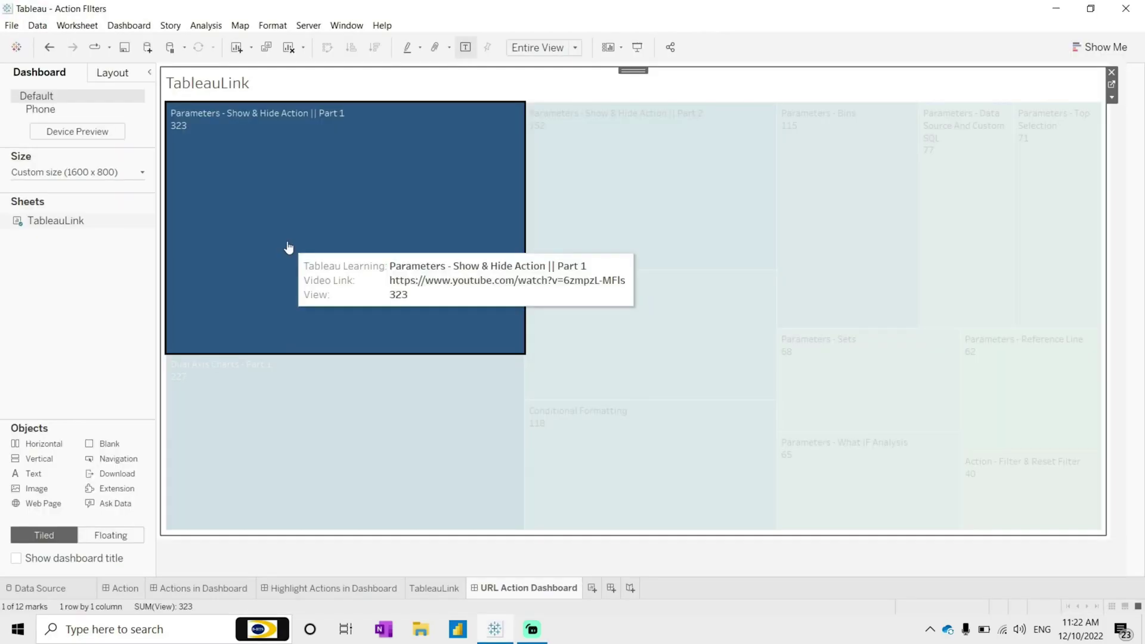
{"action": "left_click", "coordinate": [203, 288]}
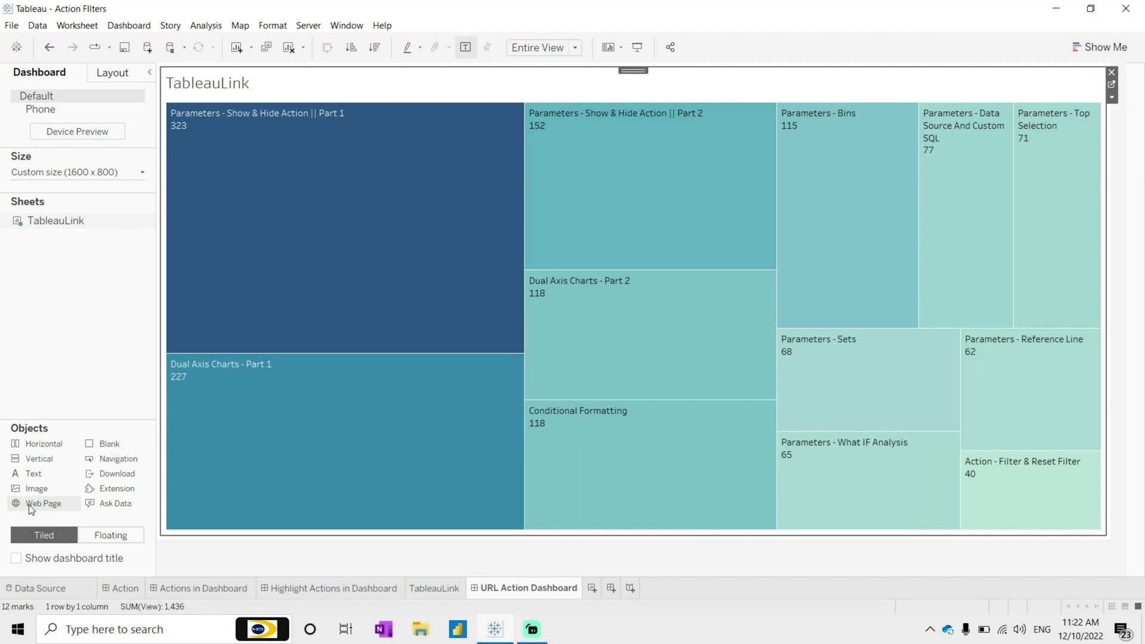
{"action": "double_click", "coordinate": [28, 505]}
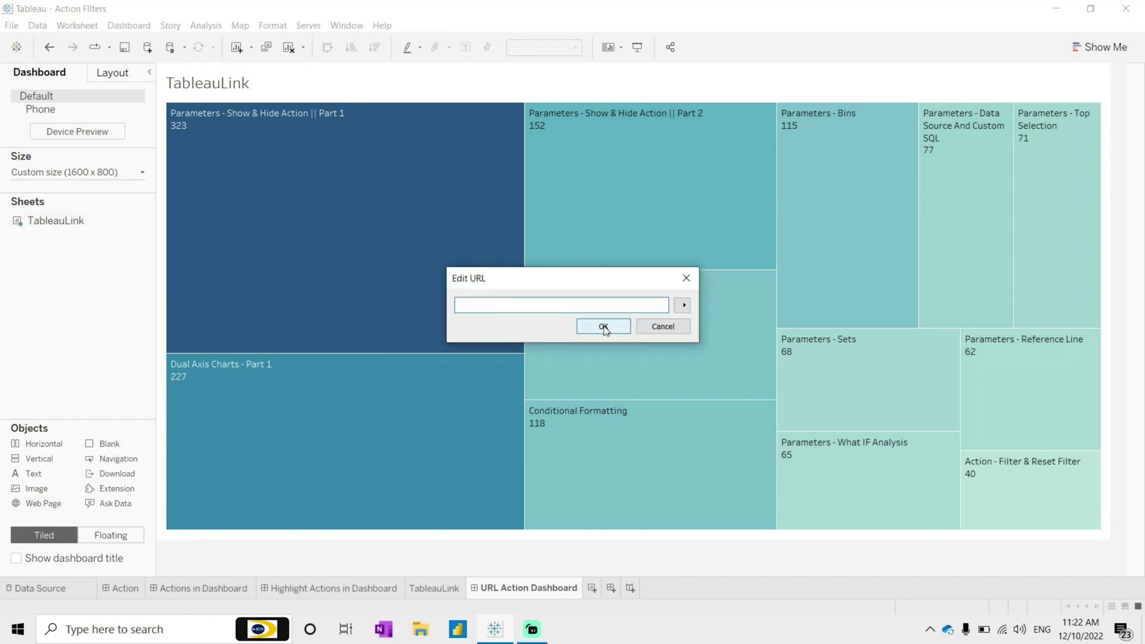
{"action": "left_click", "coordinate": [602, 327]}
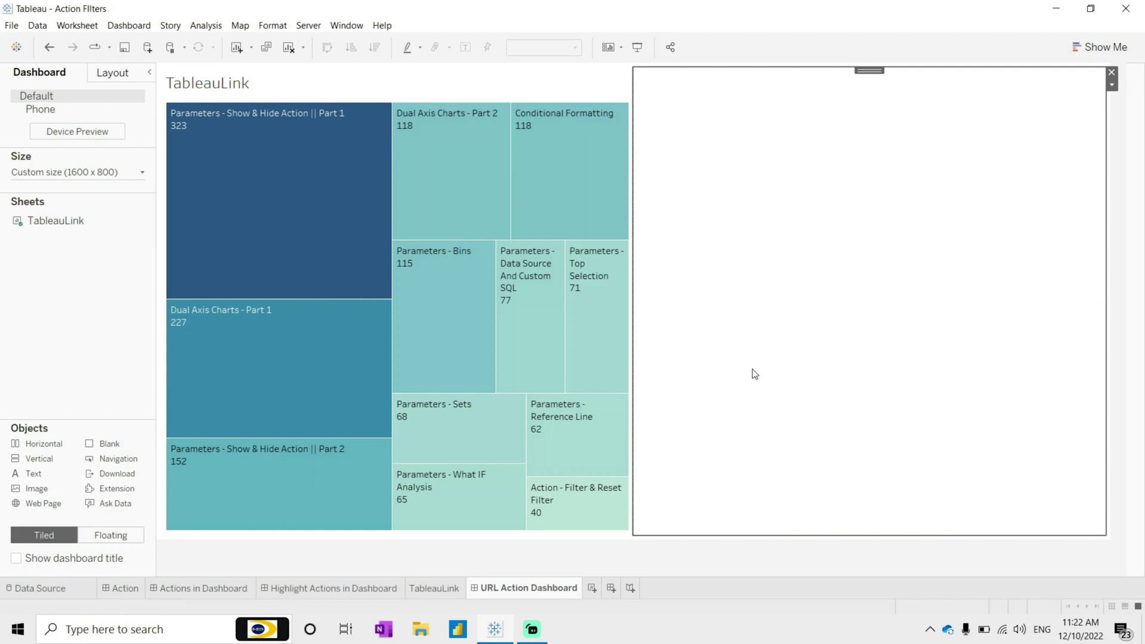
Load the Dual Axis Part 1 and Part 2 videos, play and pause one, then add Dashboard 5 and Sheet 8.
{"action": "left_click", "coordinate": [294, 406]}
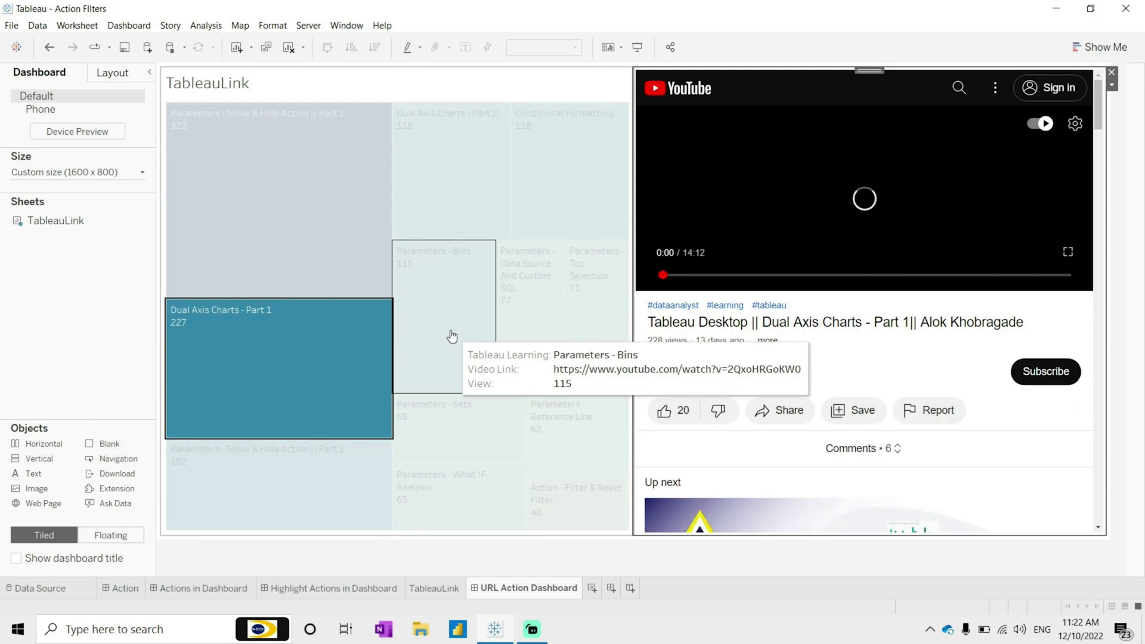
{"action": "left_click", "coordinate": [451, 179]}
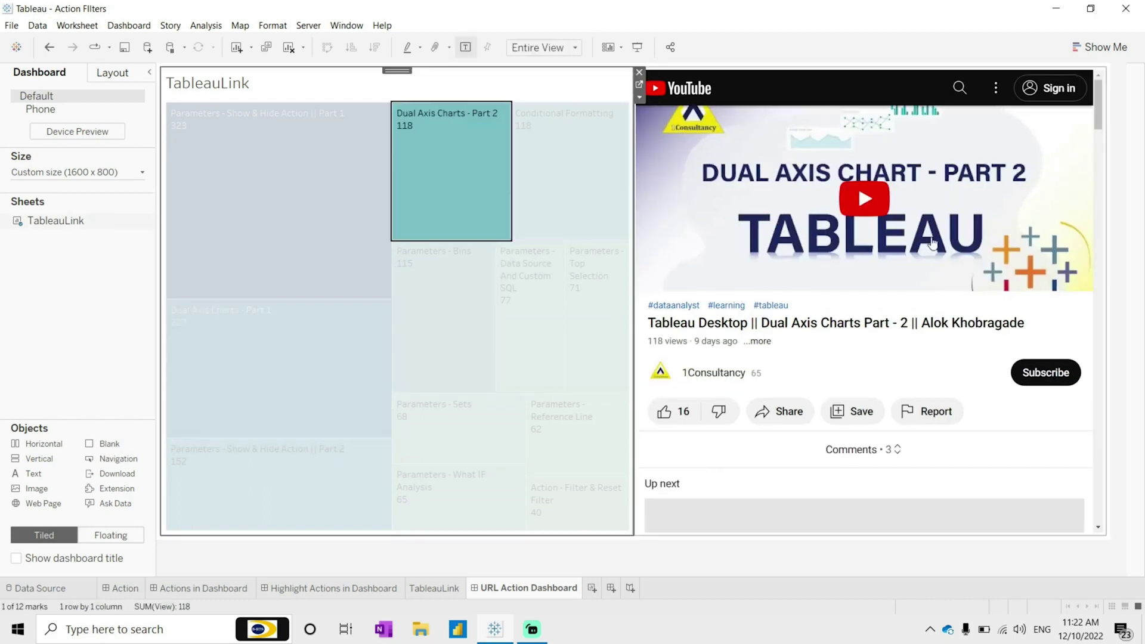
{"action": "left_click", "coordinate": [934, 242]}
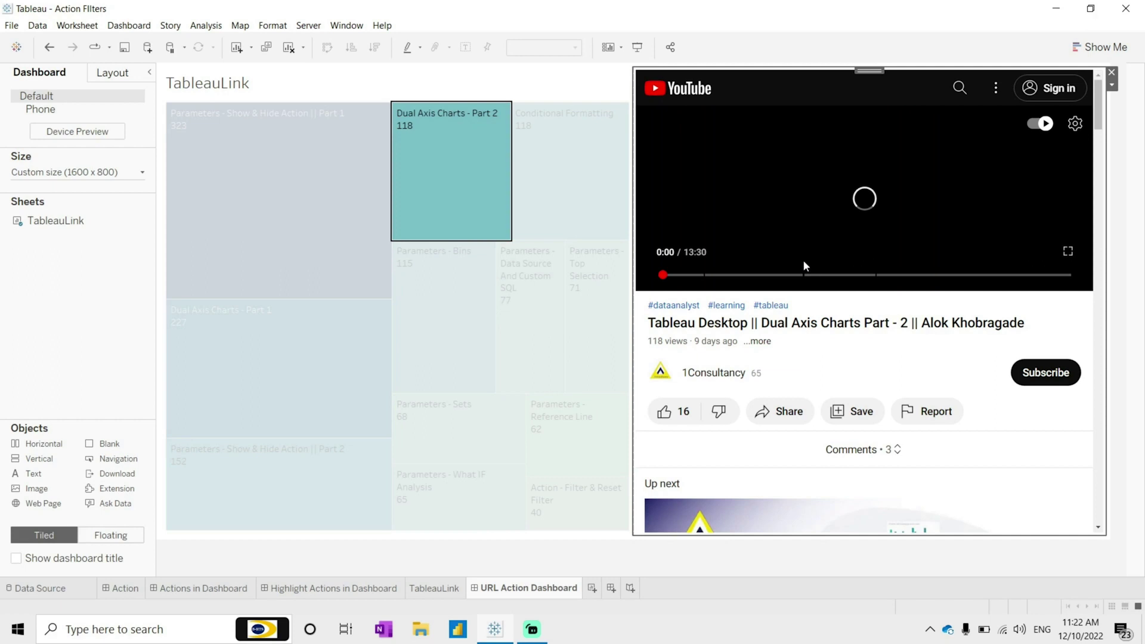
{"action": "left_click", "coordinate": [750, 191]}
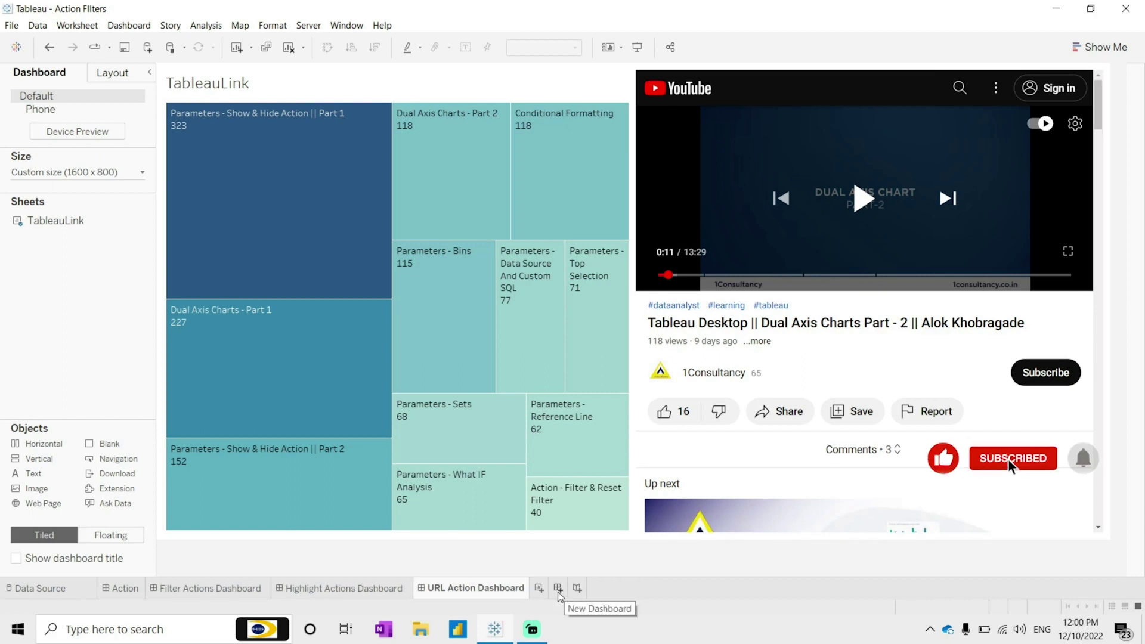
{"action": "left_click", "coordinate": [557, 589]}
{"action": "left_click", "coordinate": [613, 588]}
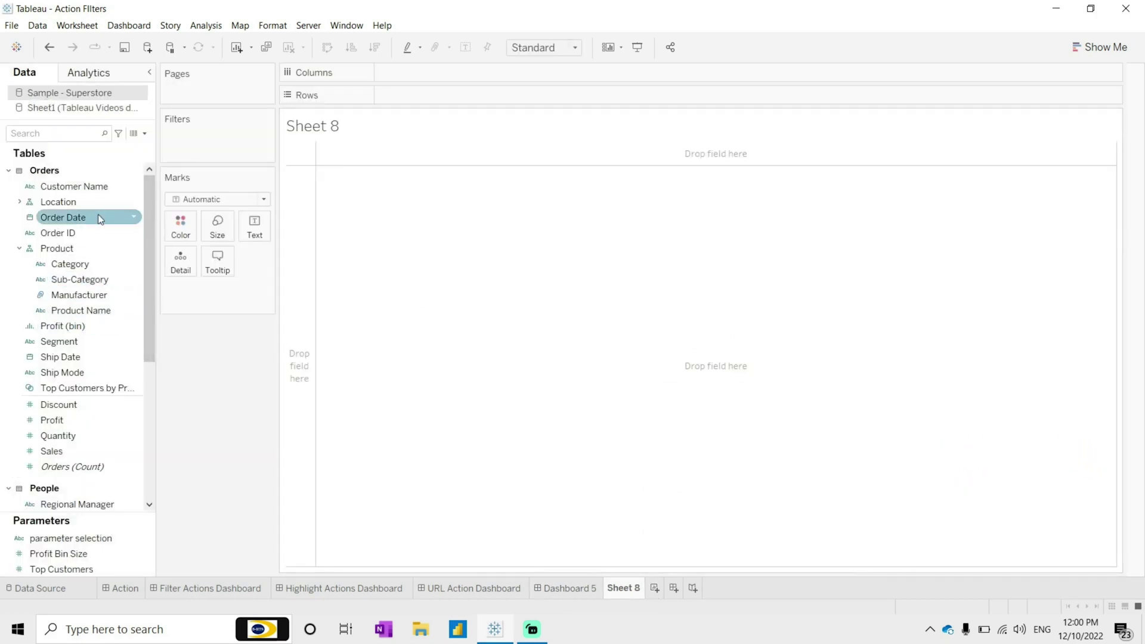
Build vertical stacked bars of yearly Order Date Sales coloured by Category.
{"action": "left_click_drag", "start_coordinate": [98, 217], "coordinate": [505, 91]}
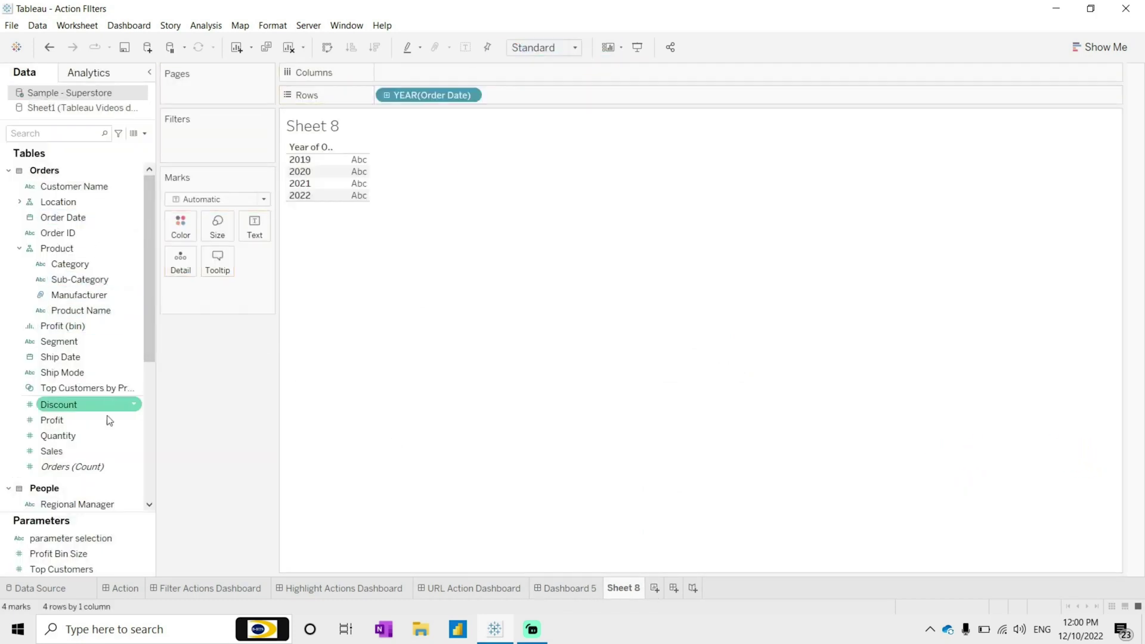
{"action": "left_click_drag", "start_coordinate": [59, 452], "coordinate": [453, 75]}
{"action": "left_click", "coordinate": [1100, 47]}
{"action": "left_click", "coordinate": [1031, 172]}
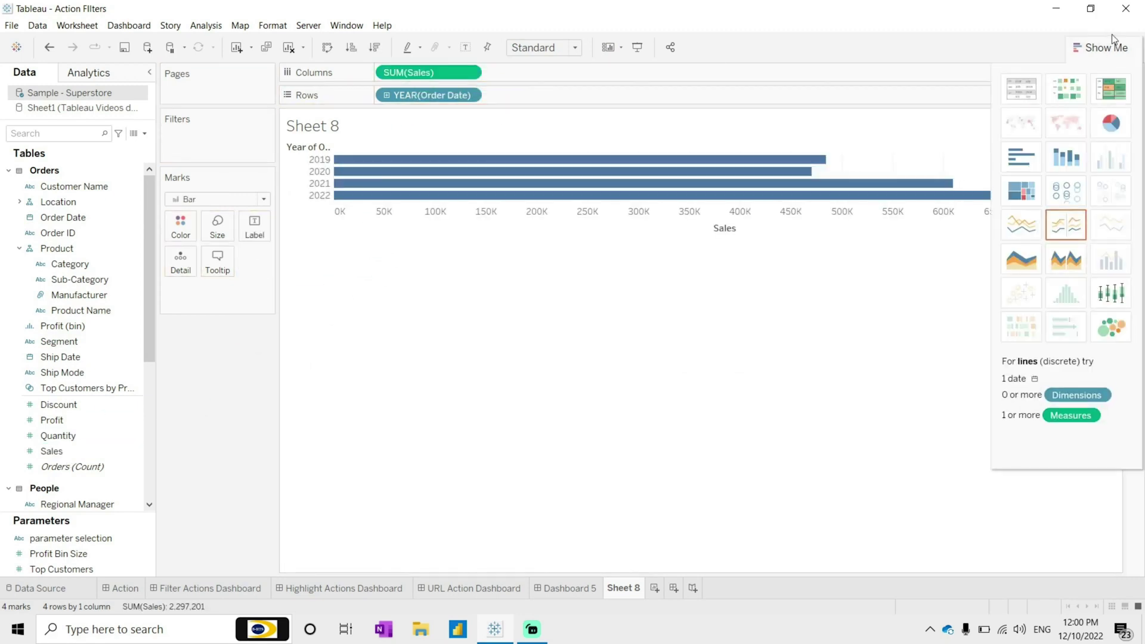
{"action": "left_click", "coordinate": [1099, 47]}
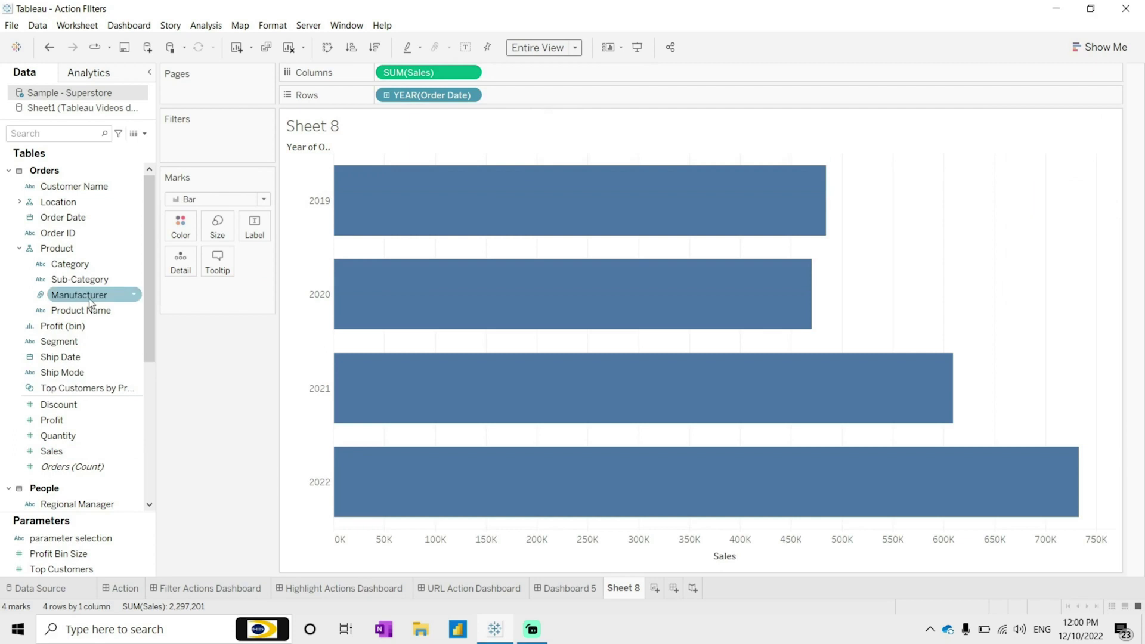
{"action": "left_click_drag", "start_coordinate": [80, 266], "coordinate": [183, 228]}
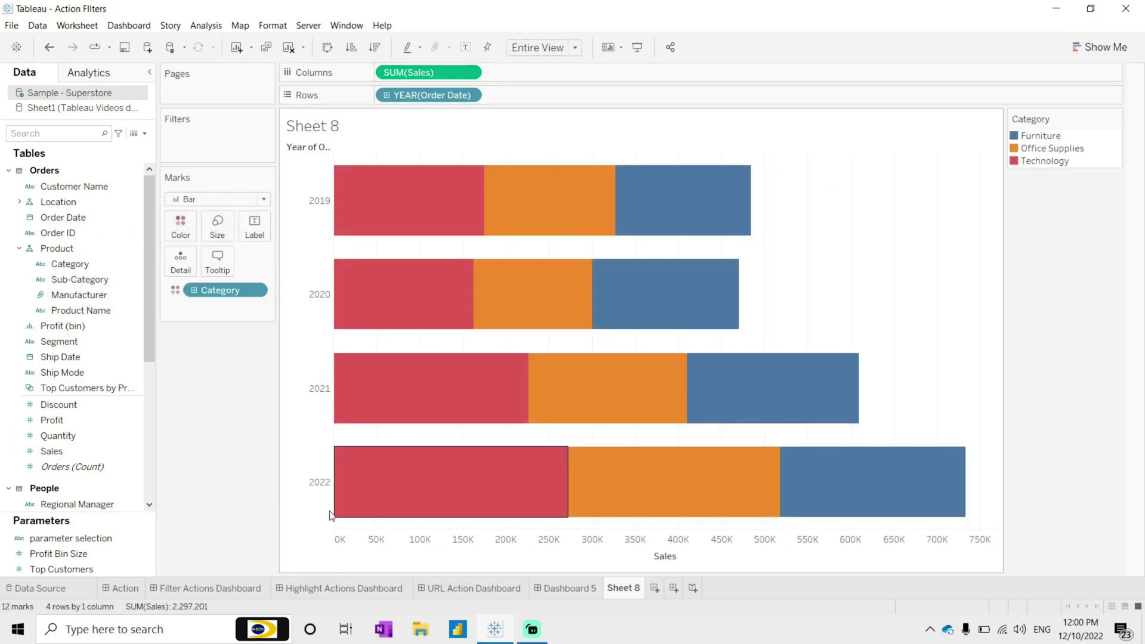
{"action": "mouse_move", "coordinate": [356, 243]}
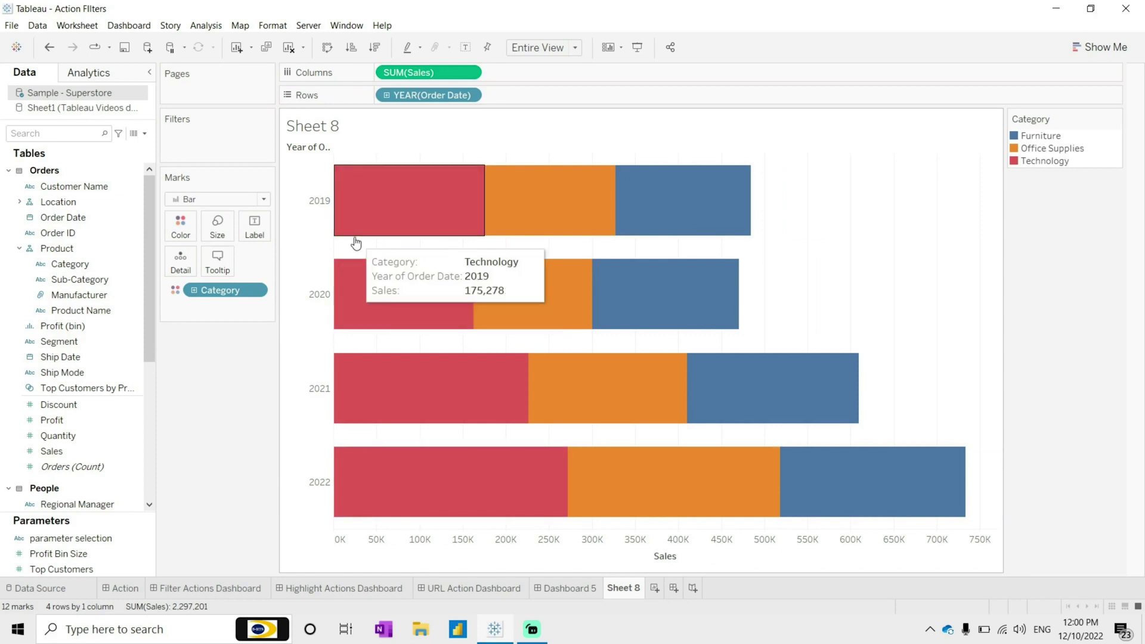
{"action": "key", "text": "ctrl+w"}
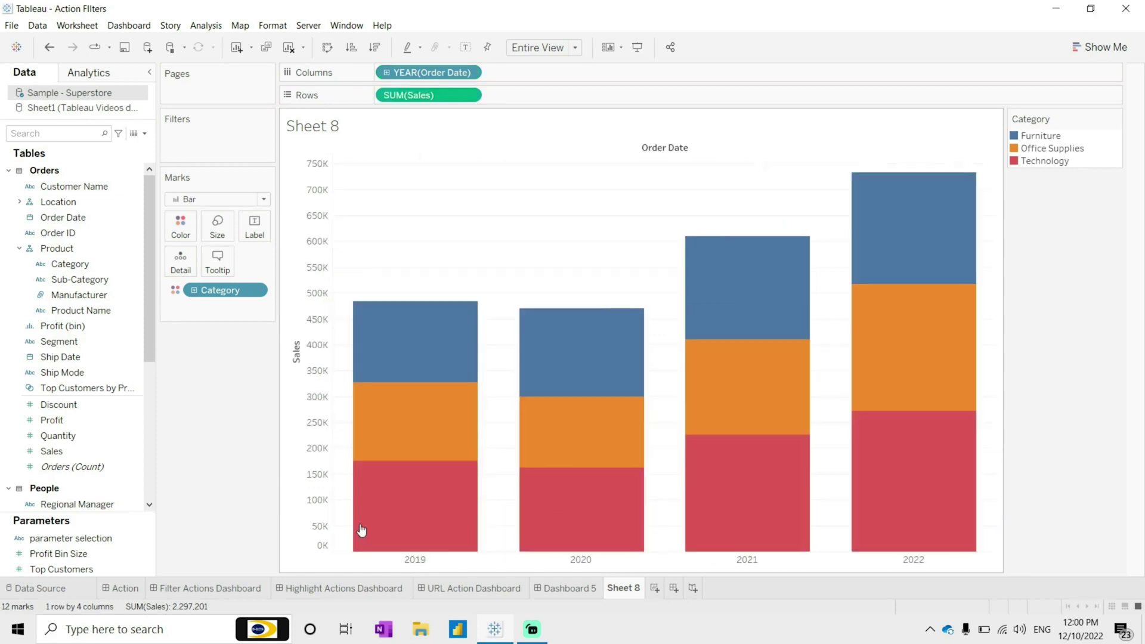
Rename Sheet 8 to 'Sales distribution by Year & Category'.
{"action": "double_click", "coordinate": [624, 588]}
{"action": "type", "text": "Sales dist"}
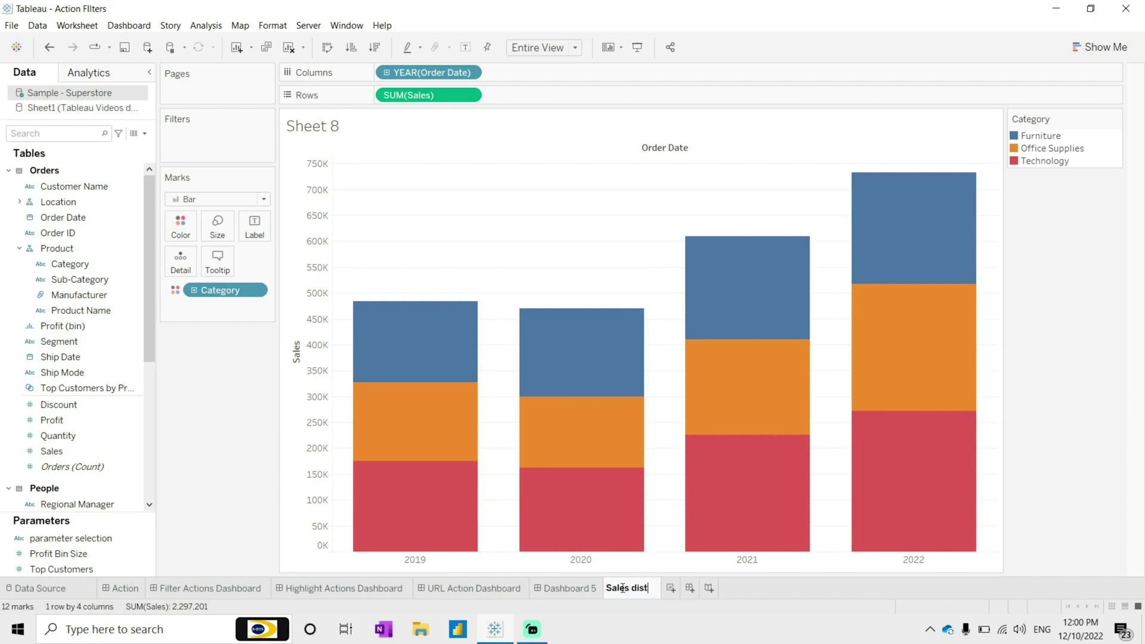
{"action": "type", "text": "ribution by "}
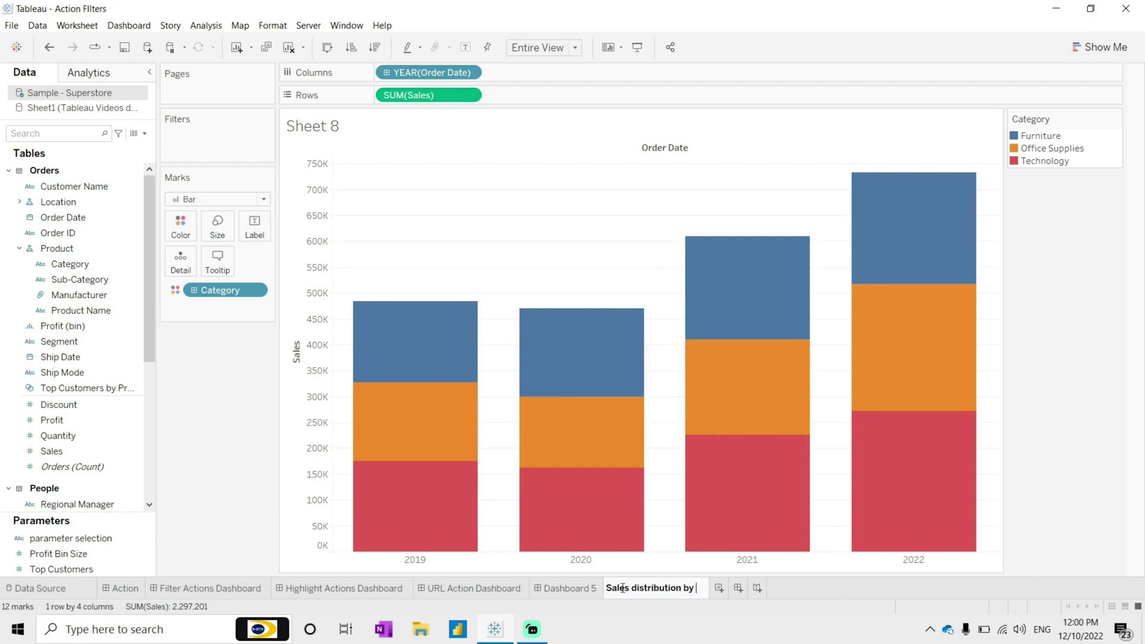
{"action": "type", "text": "Year & Category"}
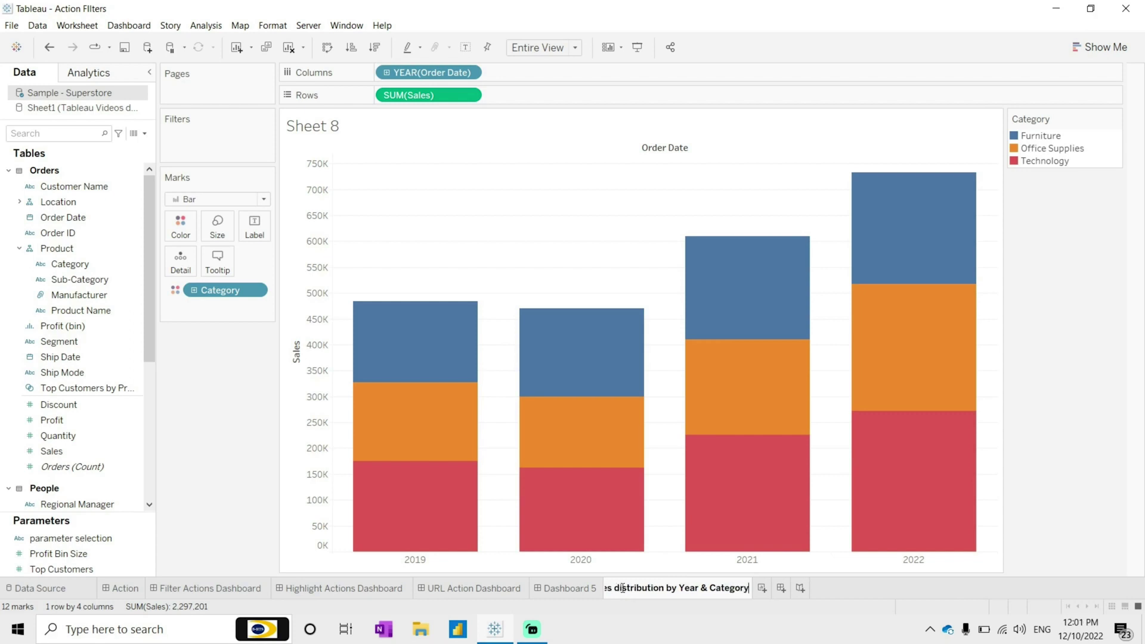
{"action": "key", "text": "Return"}
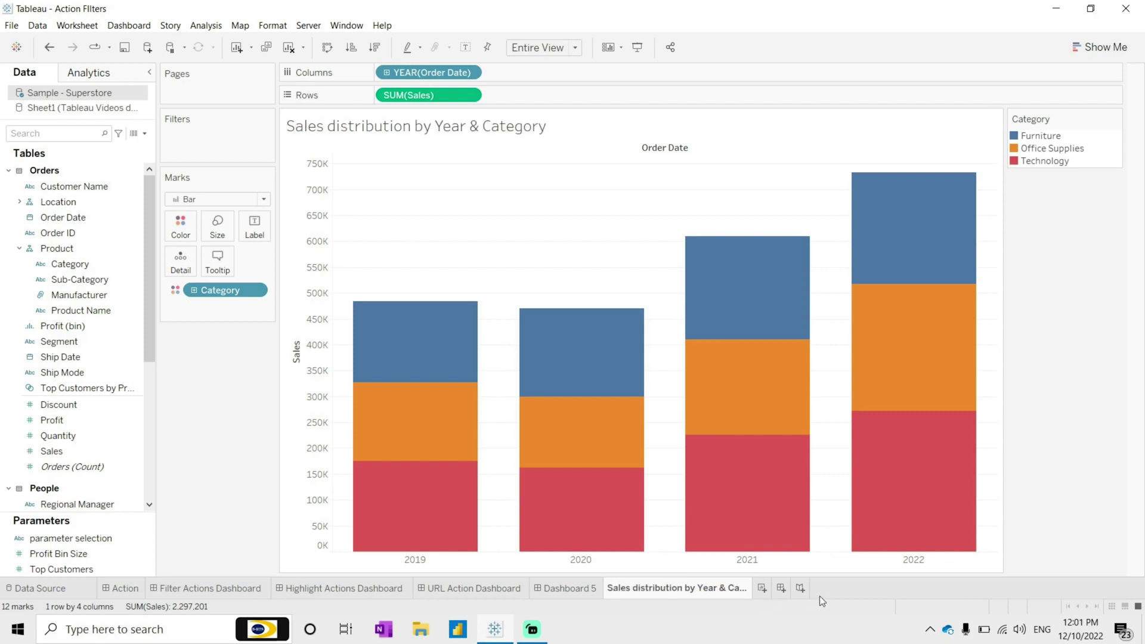
On a new worksheet, put State on Rows and turn it into packed bubbles.
{"action": "left_click", "coordinate": [763, 588]}
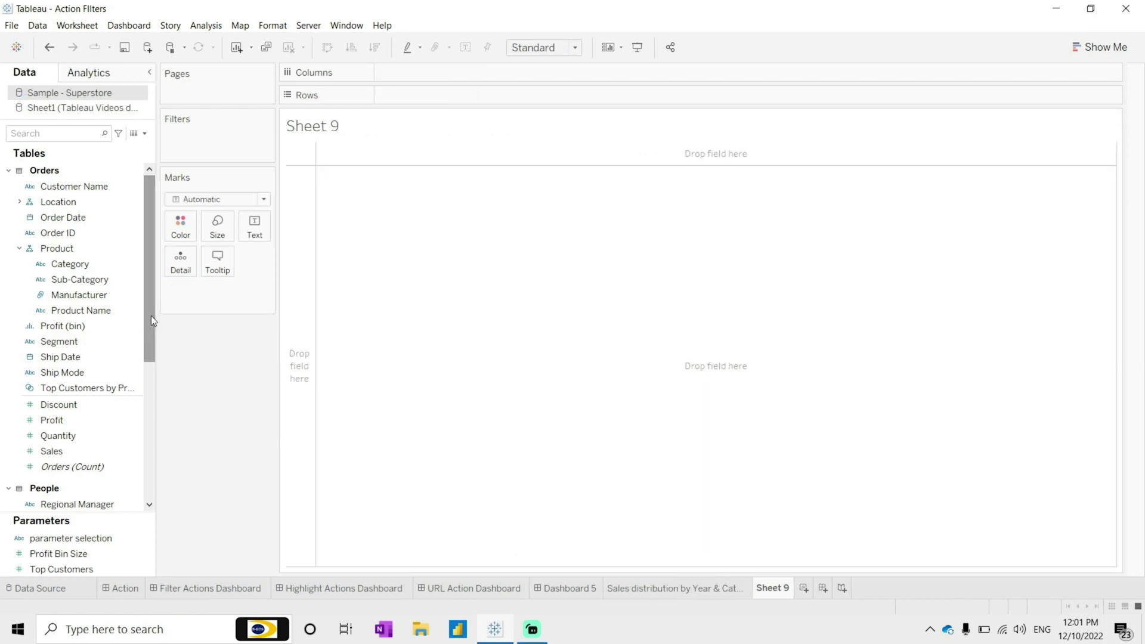
{"action": "left_click", "coordinate": [19, 202]}
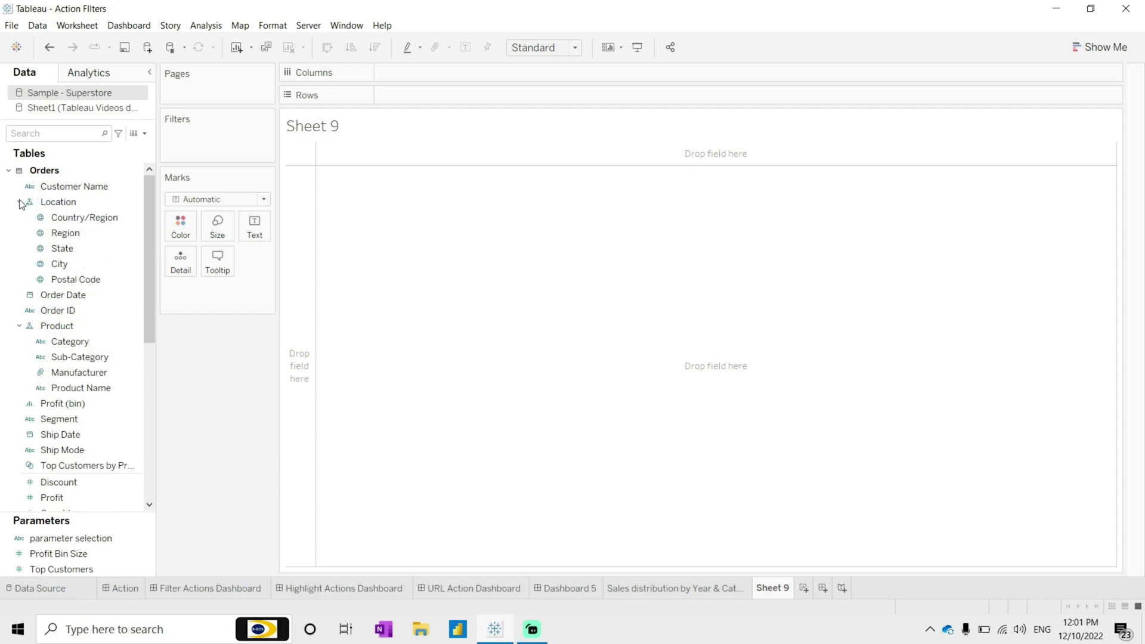
{"action": "left_click_drag", "start_coordinate": [65, 249], "coordinate": [524, 105]}
{"action": "key", "text": "ctrl+1"}
{"action": "left_click", "coordinate": [59, 497]}
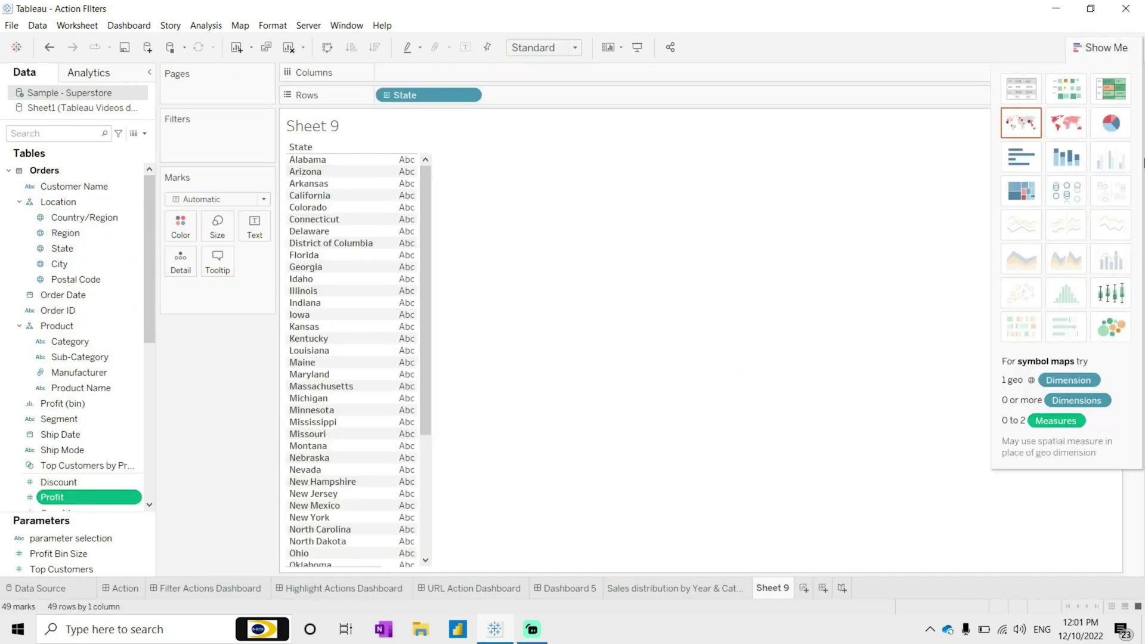
{"action": "left_click", "coordinate": [1111, 327]}
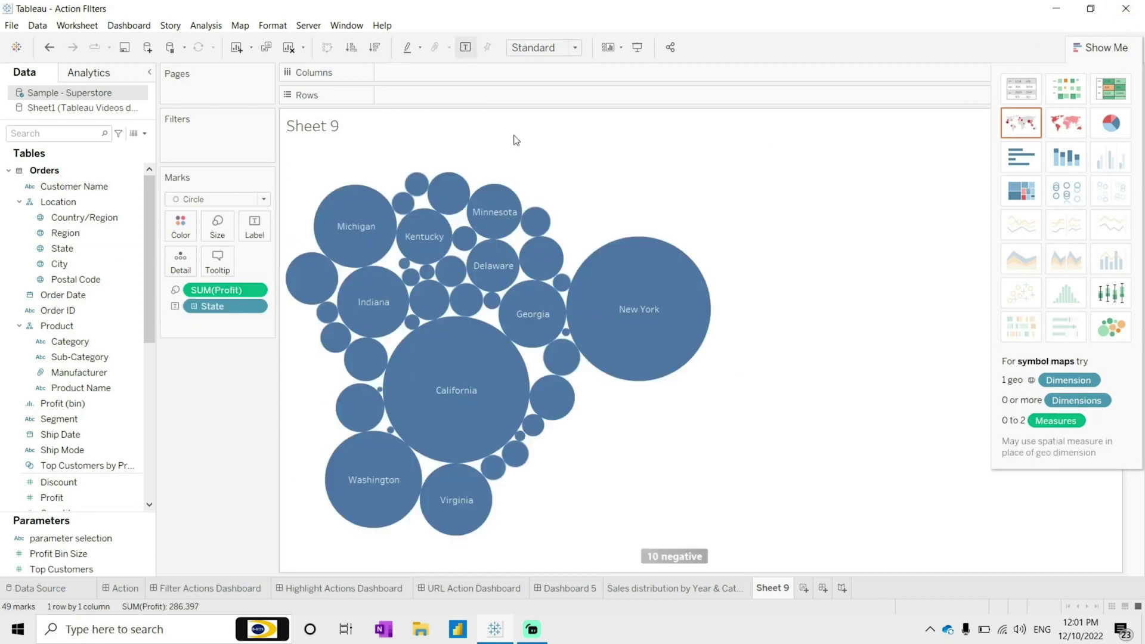
Sort the states descending, colour the bubbles by Profit and size them by Sales.
{"action": "left_click", "coordinate": [375, 48]}
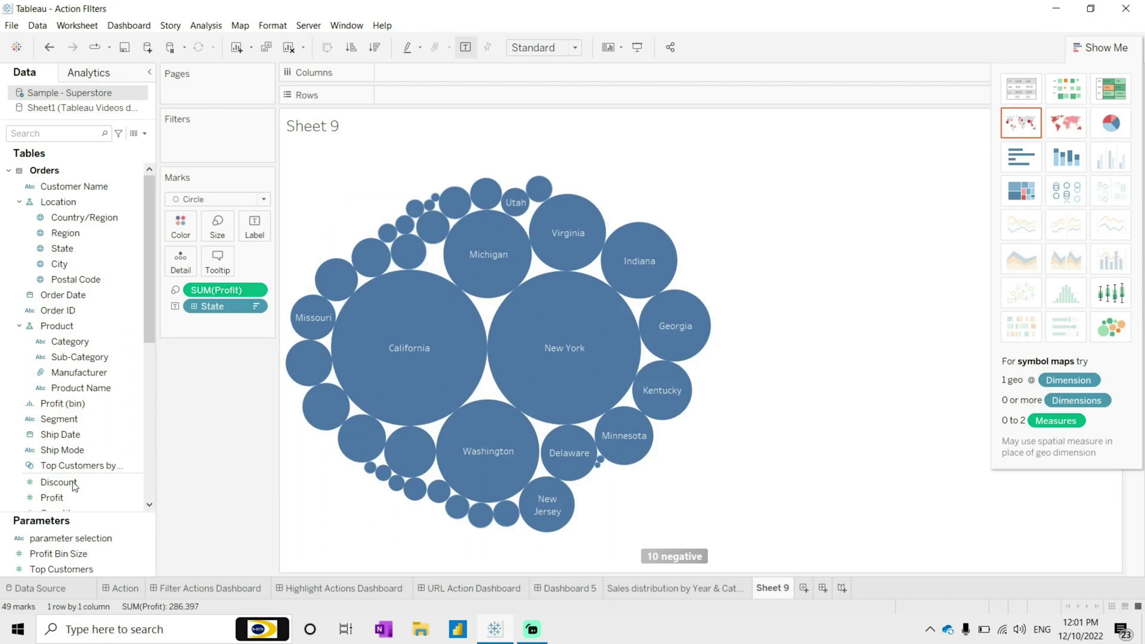
{"action": "left_click", "coordinate": [52, 498]}
{"action": "scroll", "coordinate": [53, 477], "scroll_direction": "down", "scroll_amount": 3}
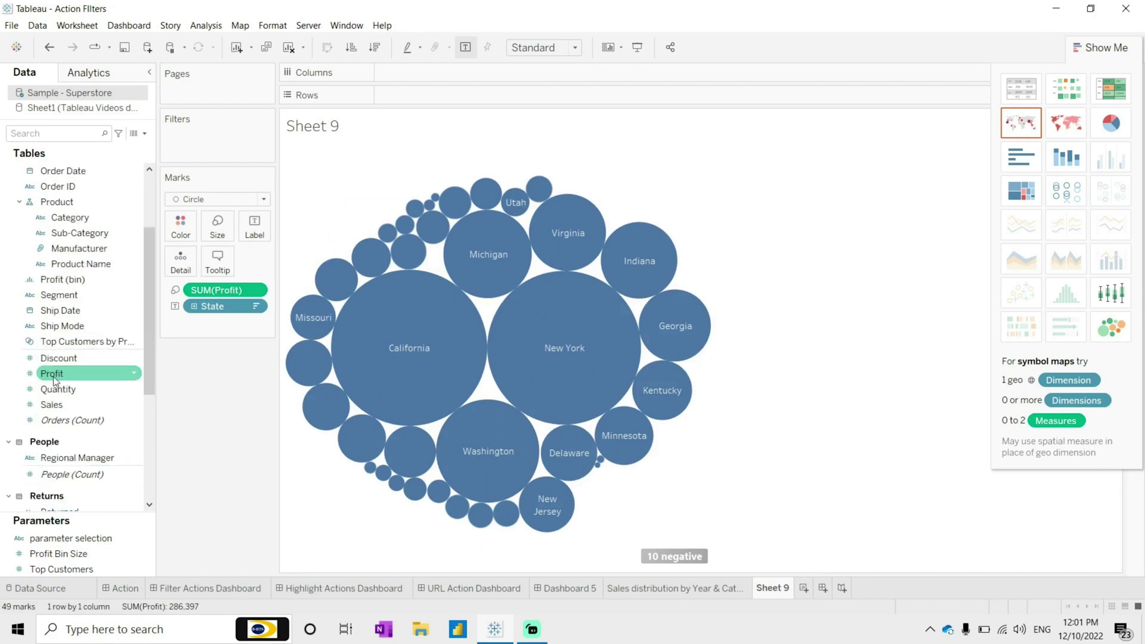
{"action": "left_click_drag", "start_coordinate": [55, 381], "coordinate": [183, 232]}
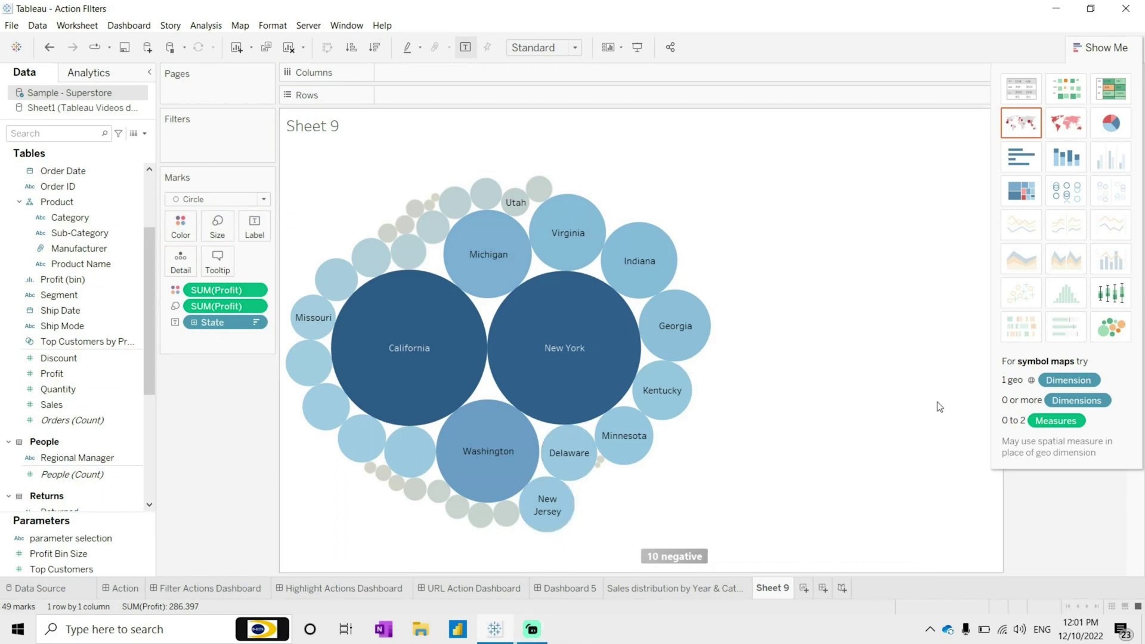
{"action": "left_click", "coordinate": [1112, 47]}
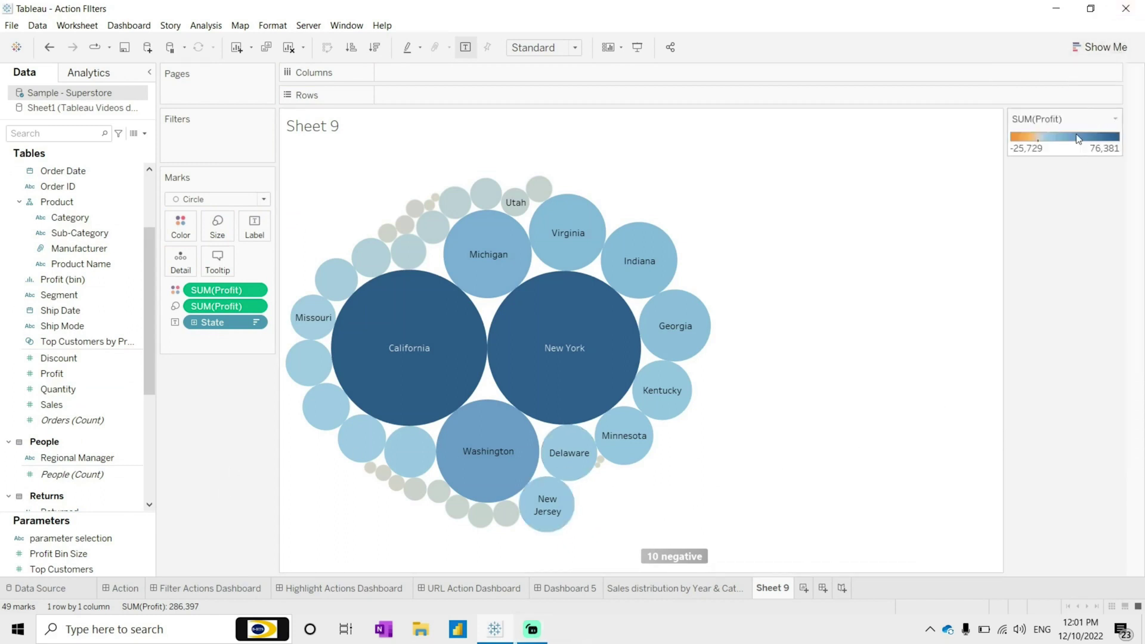
{"action": "left_click_drag", "start_coordinate": [52, 404], "coordinate": [205, 308]}
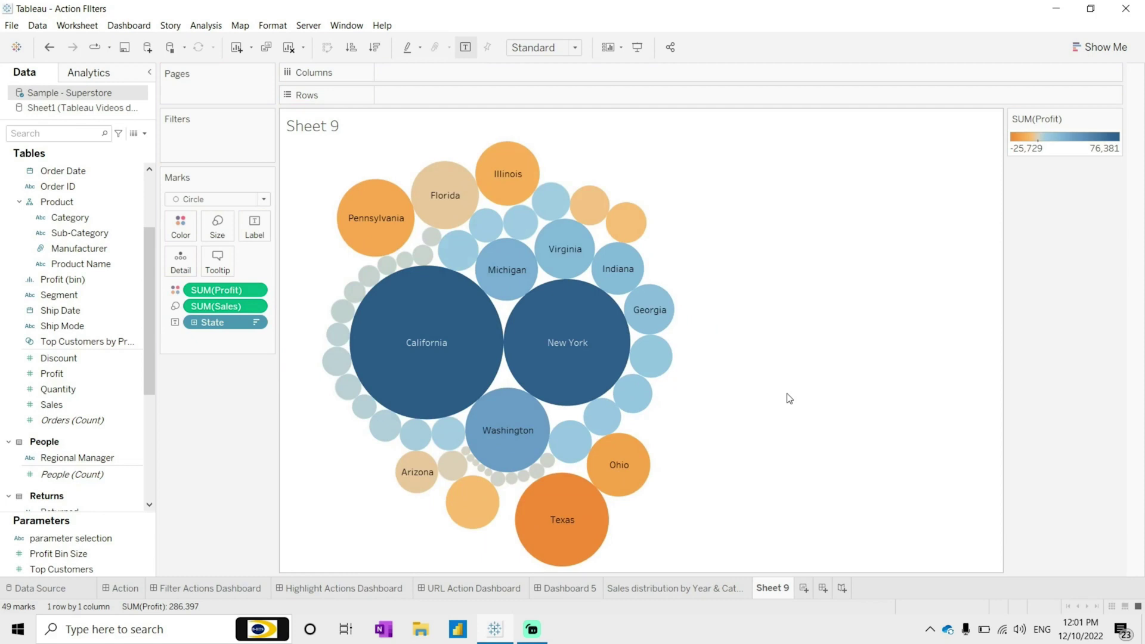
Rename Sheet 9 to 'Sales & Profit by State' and put the Sales distribution chart on Dashboard 5.
{"action": "double_click", "coordinate": [772, 588]}
{"action": "type", "text": "Sales & Profit"}
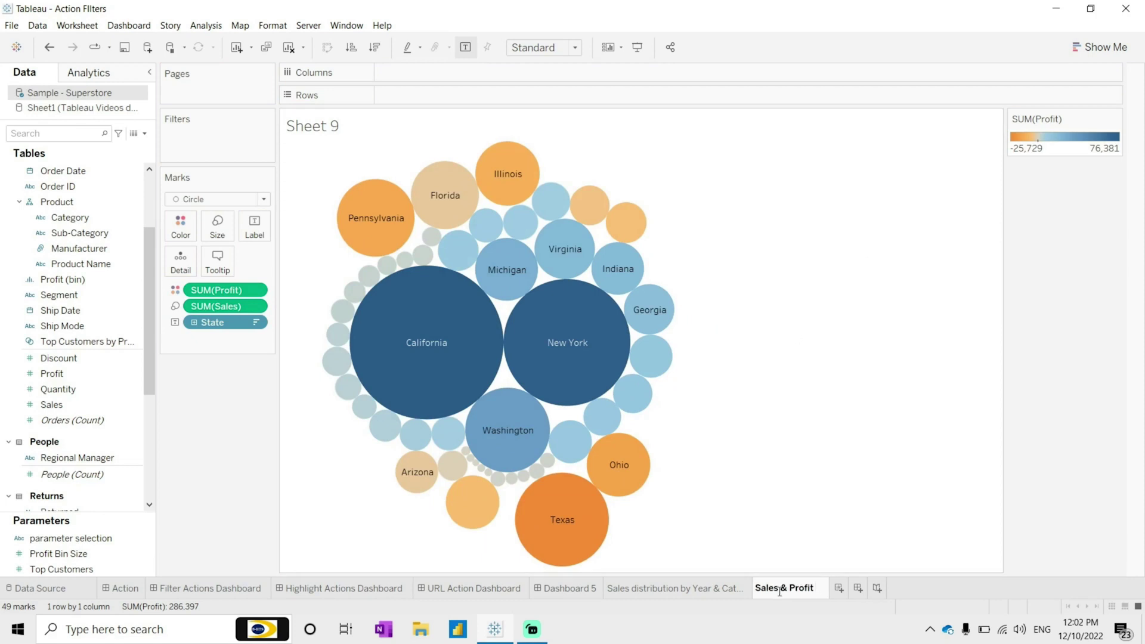
{"action": "type", "text": " by State"}
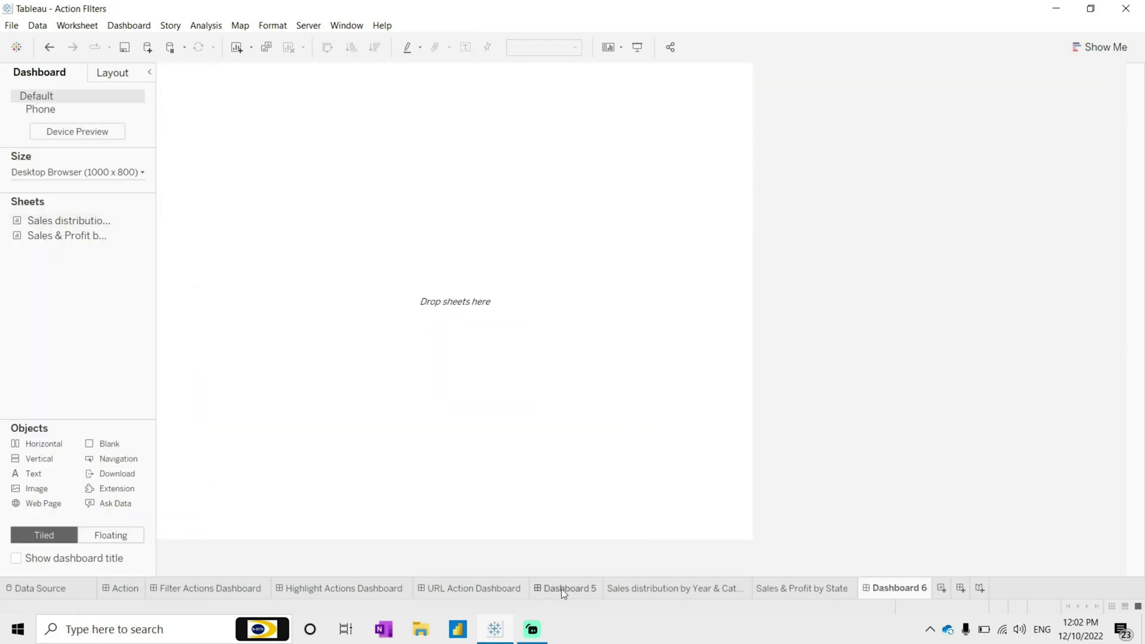
{"action": "left_click_drag", "start_coordinate": [560, 588], "coordinate": [873, 598]}
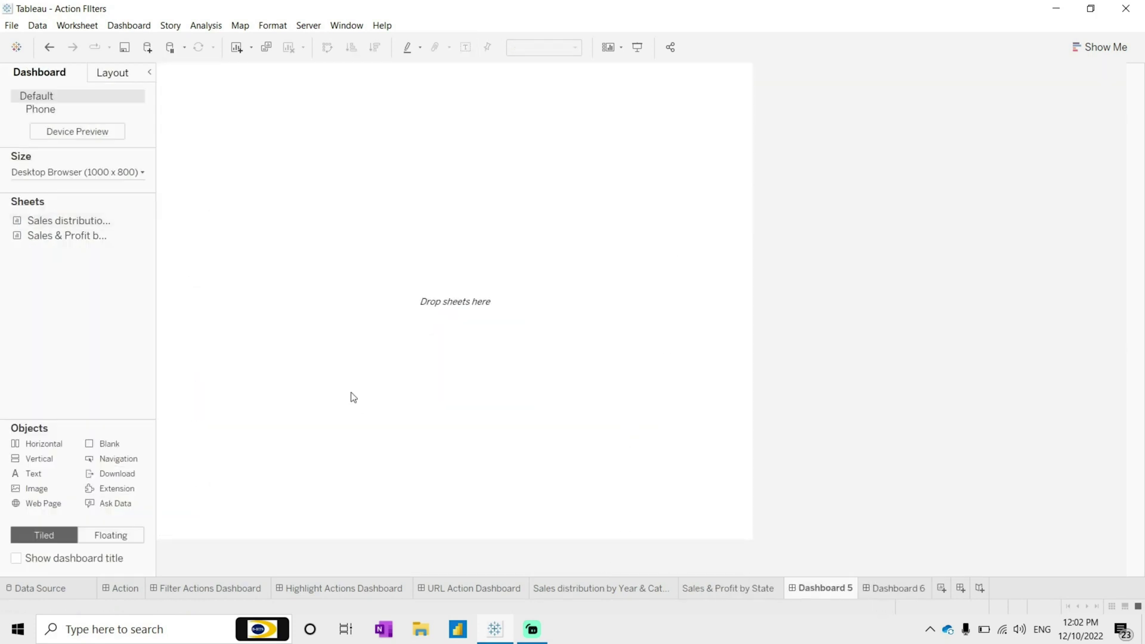
{"action": "mouse_move", "coordinate": [59, 242]}
{"action": "left_click_drag", "start_coordinate": [71, 222], "coordinate": [723, 496]}
Rename Dashboard 5 to 'Source sheet'.
{"action": "double_click", "coordinate": [835, 589]}
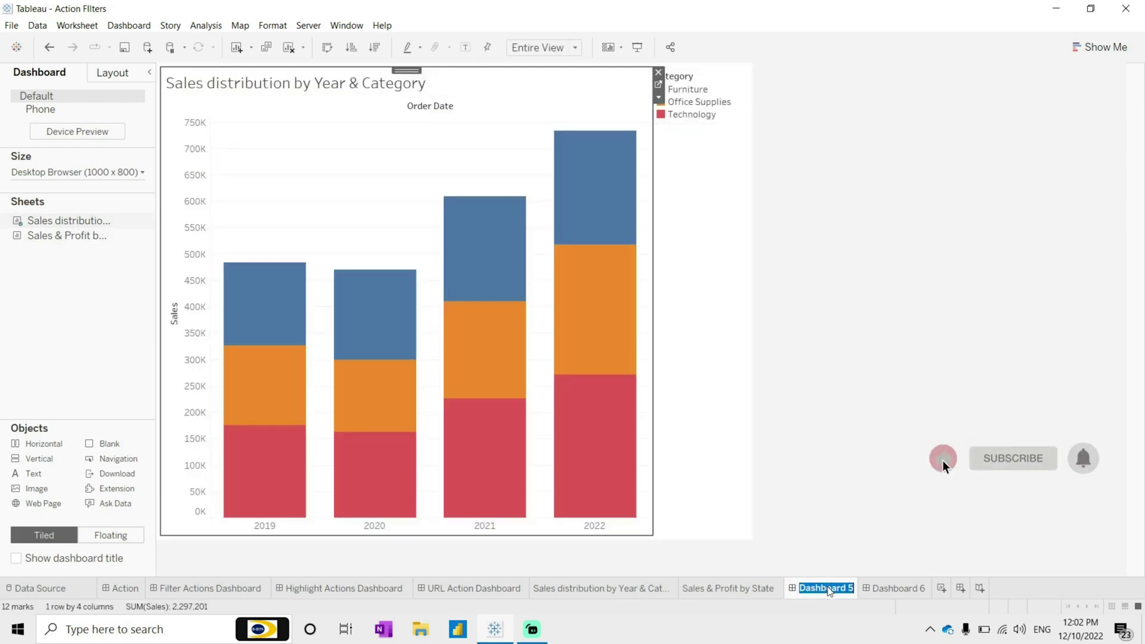
{"action": "type", "text": "Sou"}
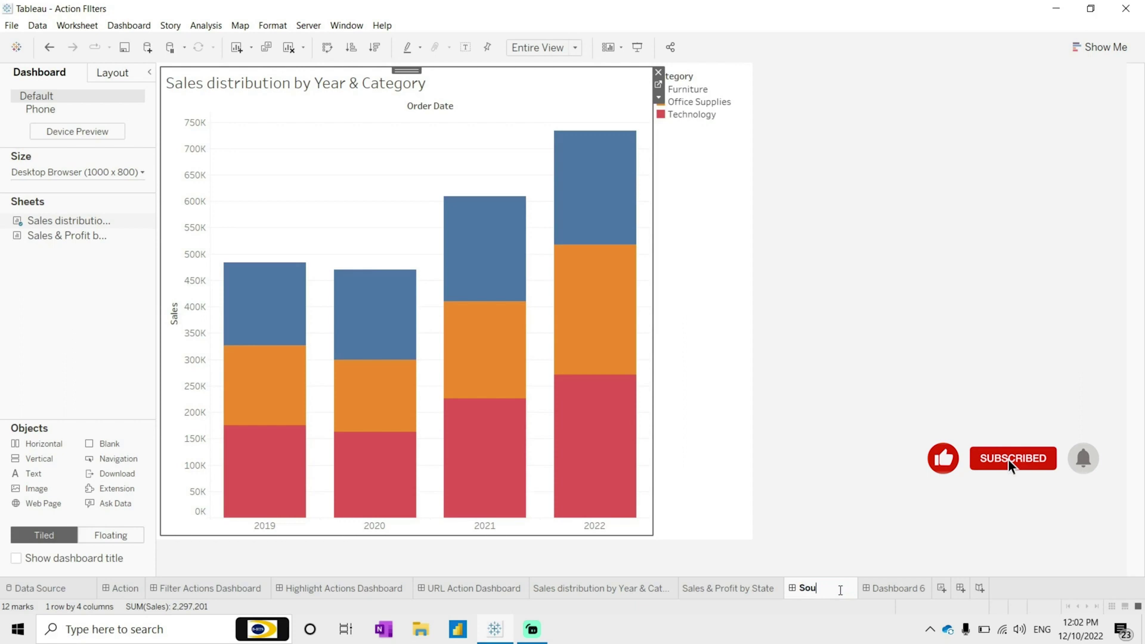
{"action": "type", "text": "rce Dashboar"}
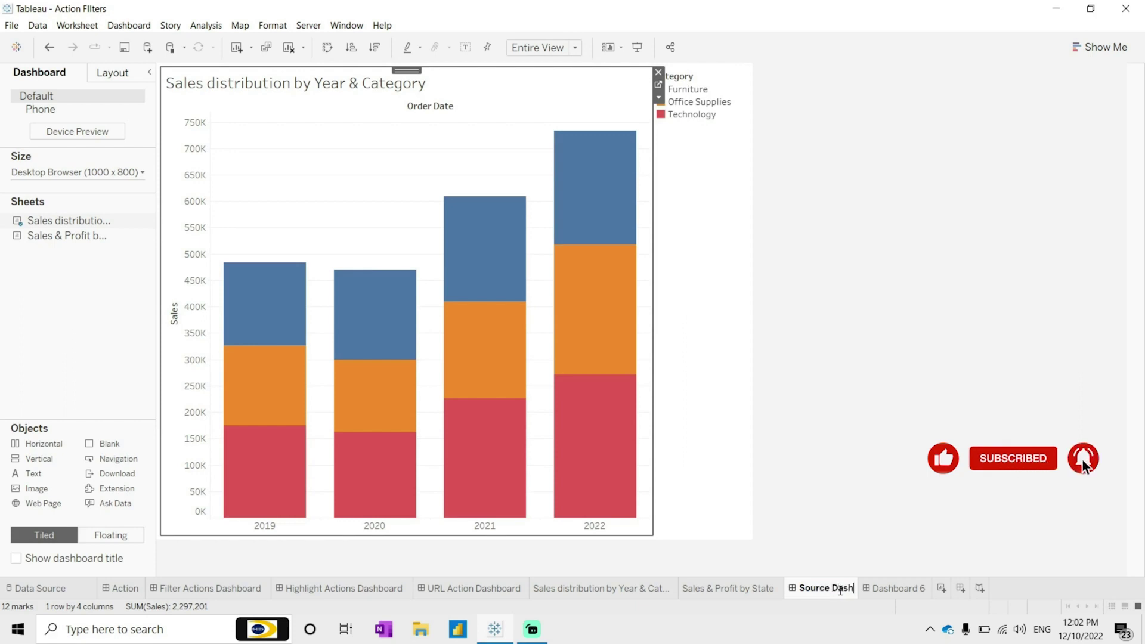
{"action": "key", "text": "BackSpace"}
{"action": "key", "text": "BackSpace"}
{"action": "key", "text": "BackSpace"}
{"action": "key", "text": "BackSpace"}
{"action": "key", "text": "BackSpace"}
{"action": "key", "text": "BackSpace"}
{"action": "key", "text": "BackSpace"}
{"action": "key", "text": "BackSpace"}
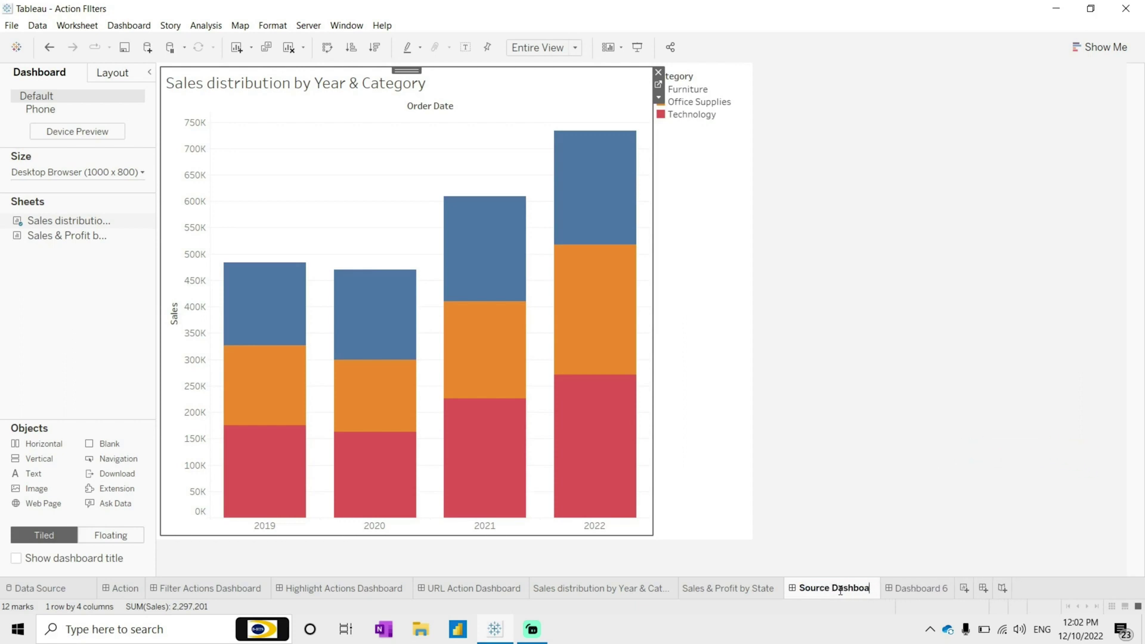
{"action": "type", "text": "sheet"}
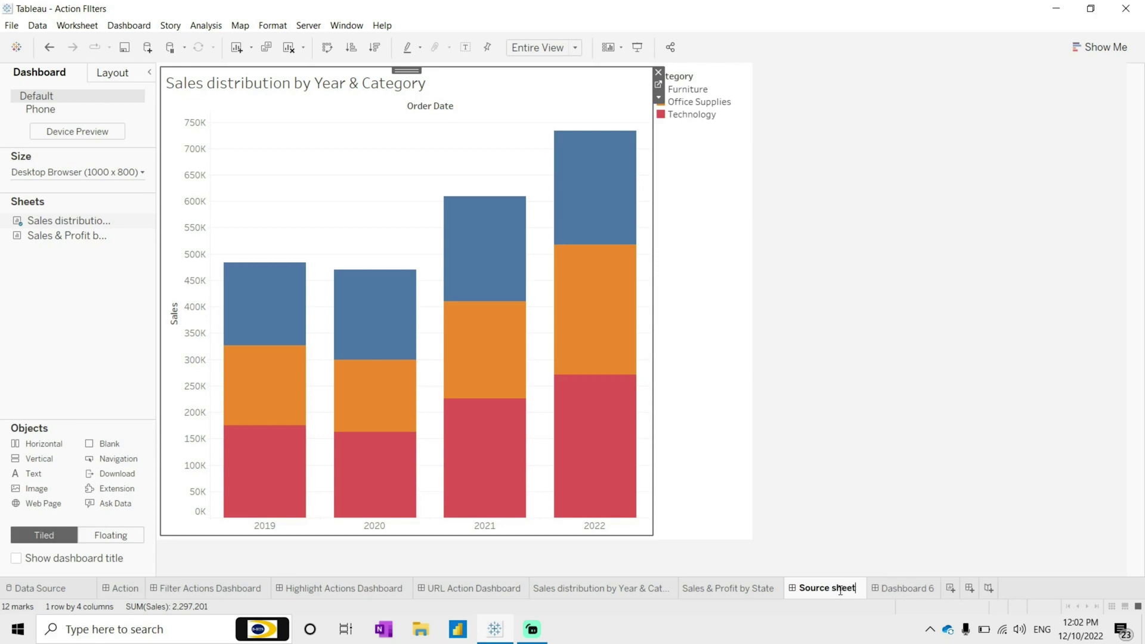
{"action": "left_click", "coordinate": [893, 592]}
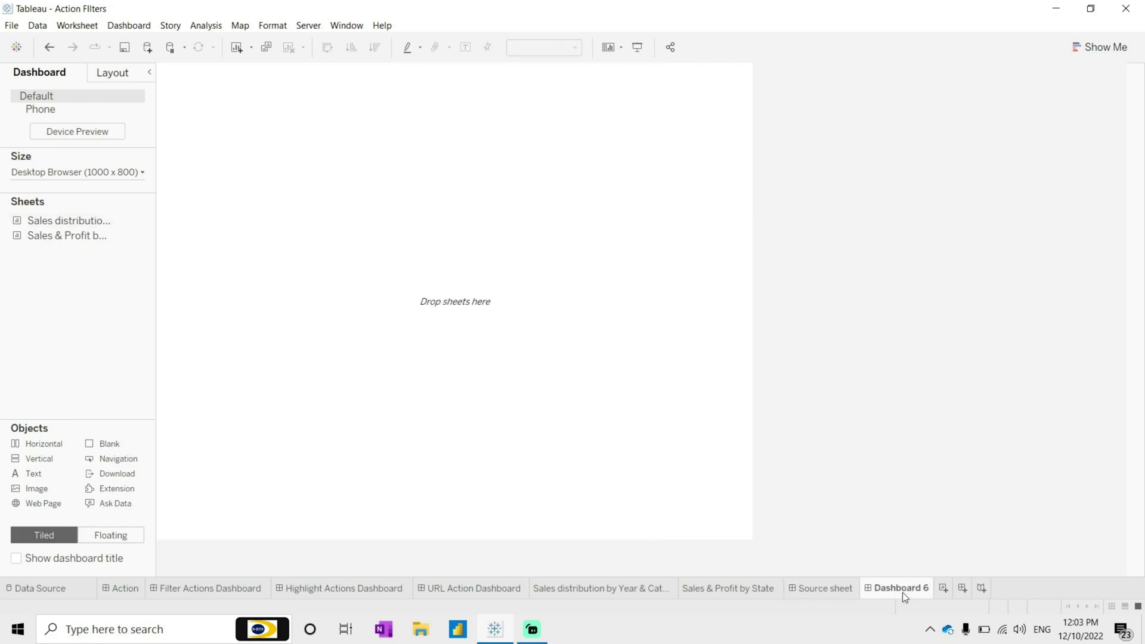
Rename Dashboard 6 to 'Targetr sheet' and place the Sales & Profit by State chart on it.
{"action": "double_click", "coordinate": [903, 592]}
{"action": "type", "text": "Targetr sheet"}
{"action": "key", "text": "Return"}
{"action": "mouse_move", "coordinate": [69, 231]}
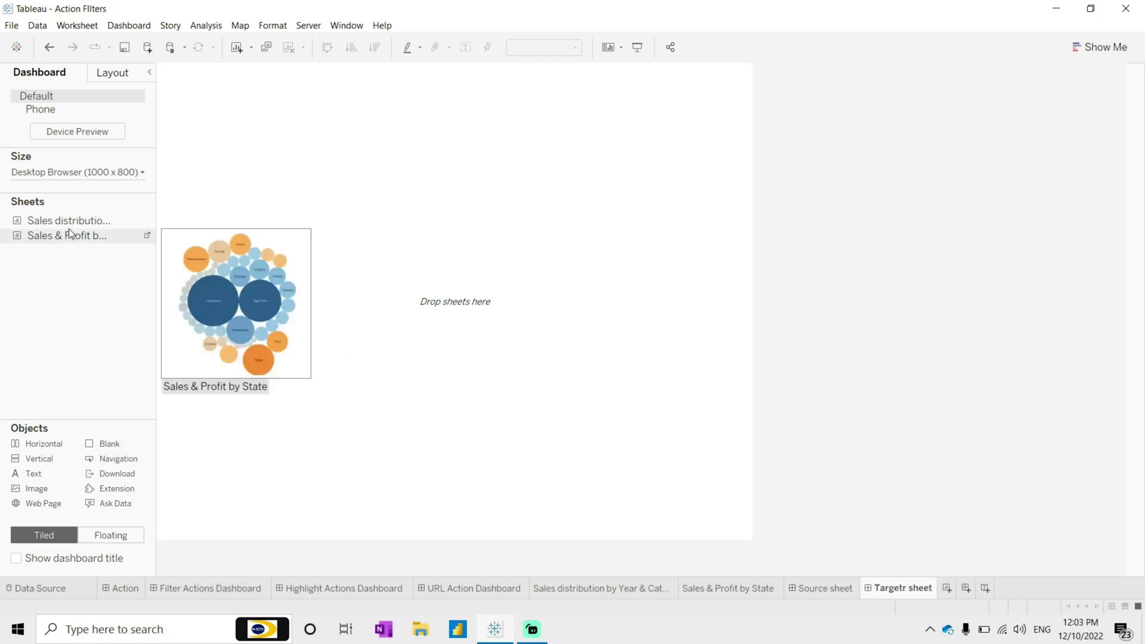
{"action": "left_click_drag", "start_coordinate": [69, 233], "coordinate": [365, 256]}
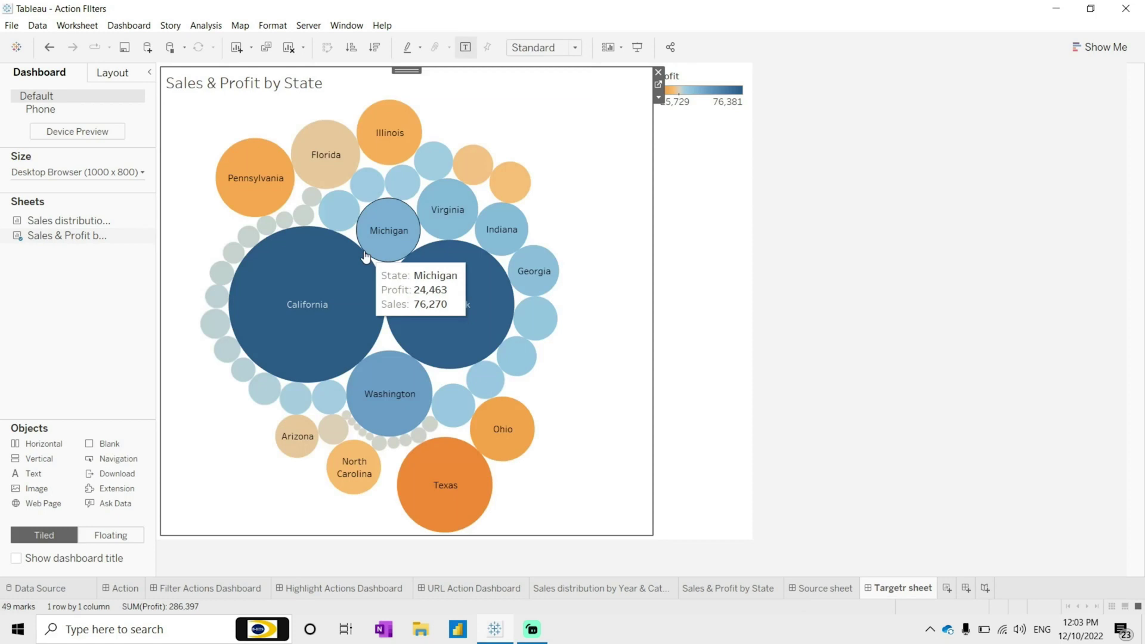
Delete the Profit legend on Targetr sheet and the Category legend on Source sheet.
{"action": "left_click", "coordinate": [736, 396]}
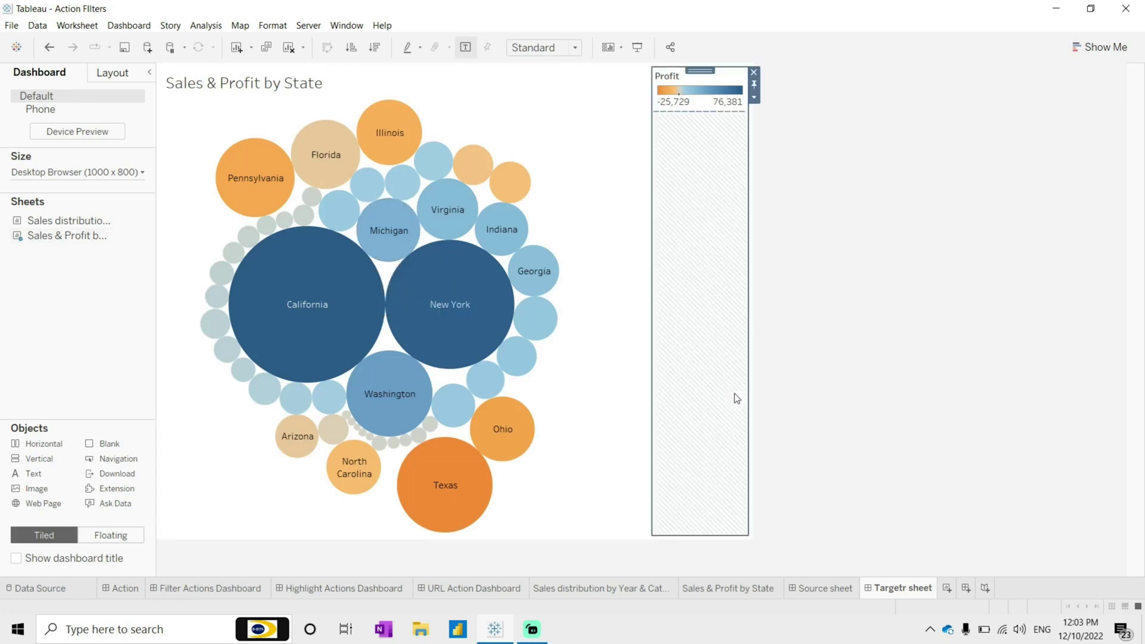
{"action": "left_click", "coordinate": [754, 72]}
{"action": "left_click", "coordinate": [650, 347]}
{"action": "left_click", "coordinate": [846, 588]}
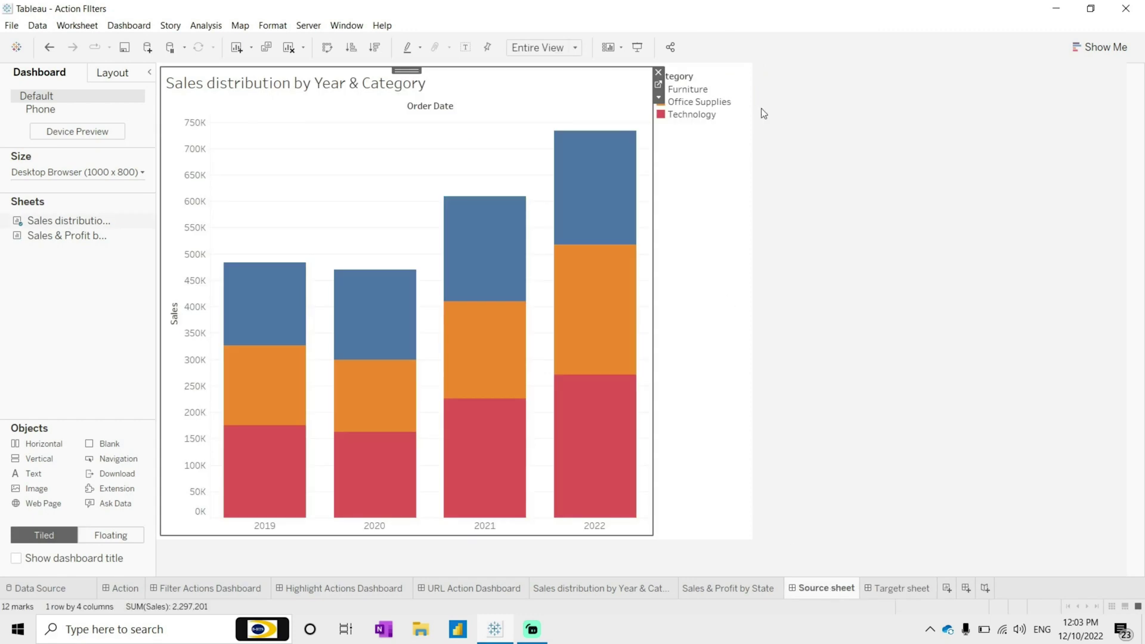
{"action": "left_click", "coordinate": [718, 215]}
{"action": "left_click", "coordinate": [754, 73]}
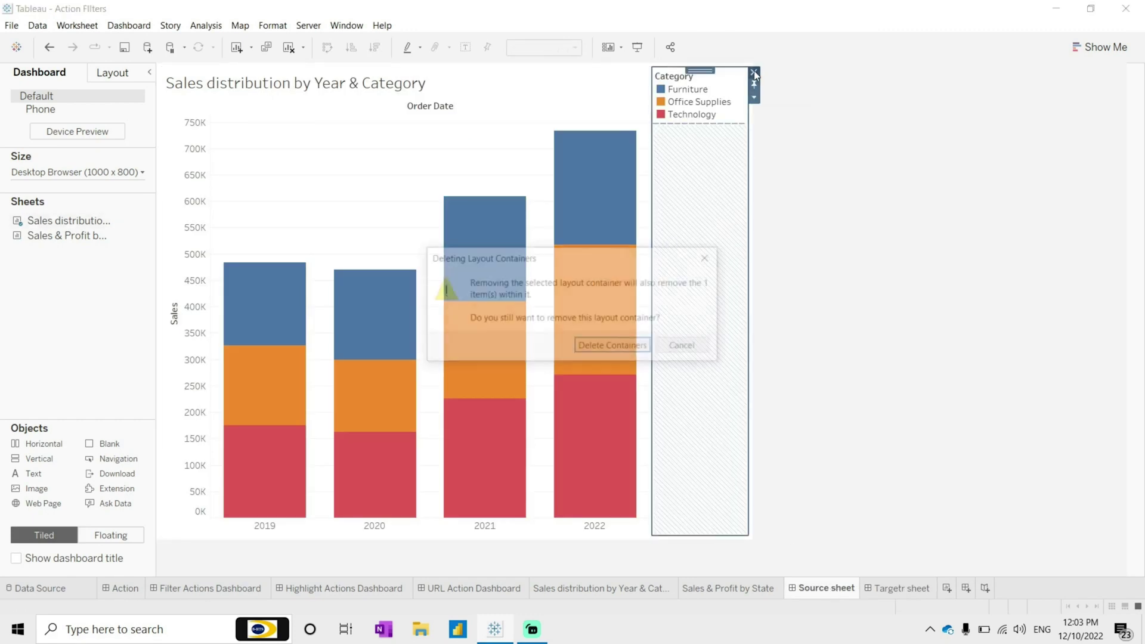
{"action": "left_click", "coordinate": [615, 348]}
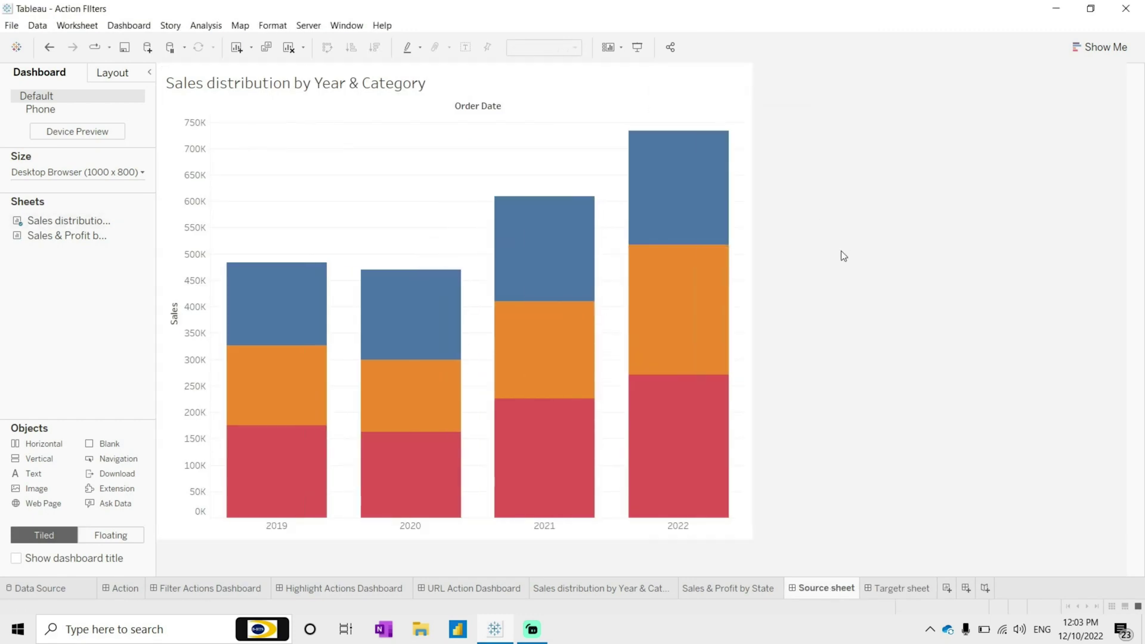
Try selecting and clearing the 2020 bar segments on the Source sheet chart.
{"action": "left_click", "coordinate": [140, 26]}
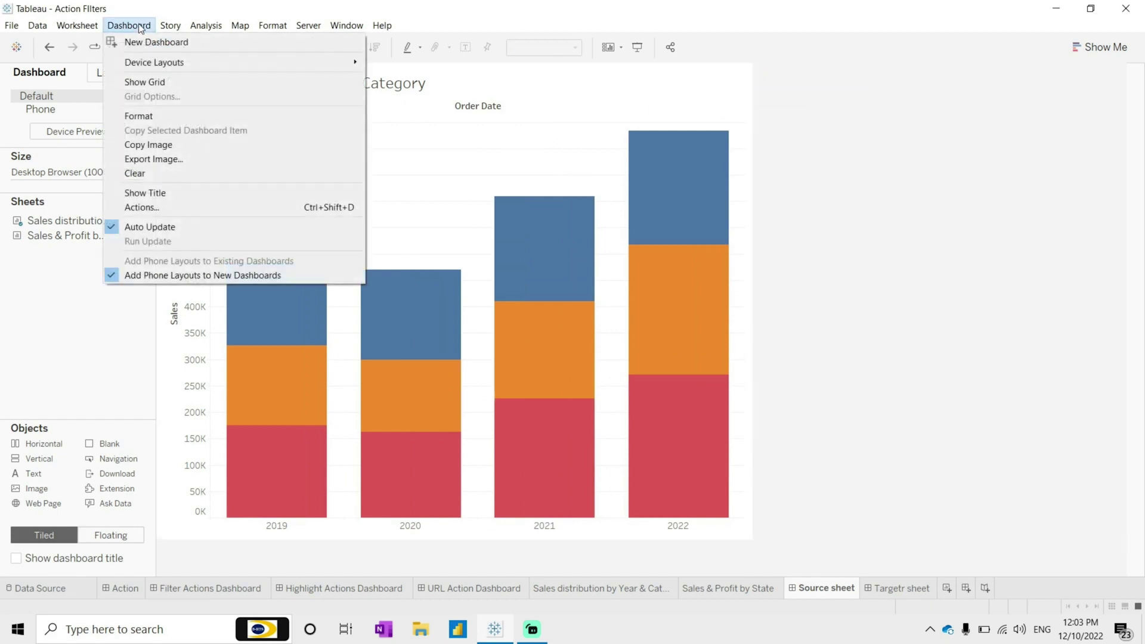
{"action": "left_click", "coordinate": [388, 203]}
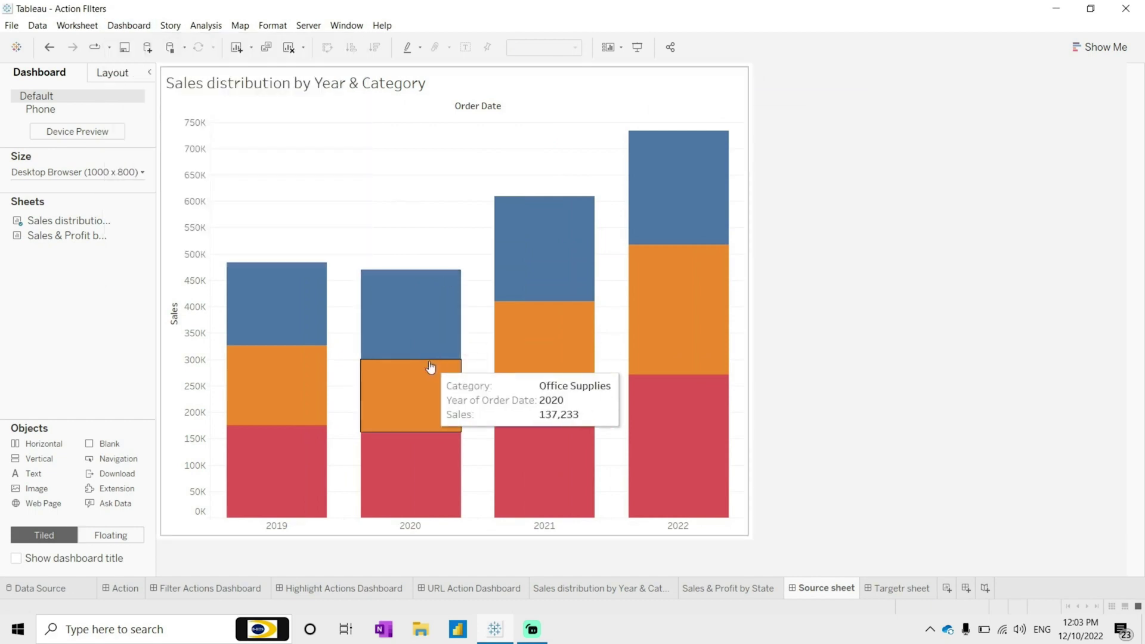
{"action": "left_click", "coordinate": [428, 381]}
{"action": "left_click", "coordinate": [421, 311]}
{"action": "left_click", "coordinate": [454, 207]}
{"action": "left_click_drag", "start_coordinate": [354, 240], "coordinate": [382, 370]}
{"action": "left_click", "coordinate": [382, 223]}
Add a Go to Sheet action in Dashboard Actions targeting Targetr sheet.
{"action": "left_click", "coordinate": [128, 27]}
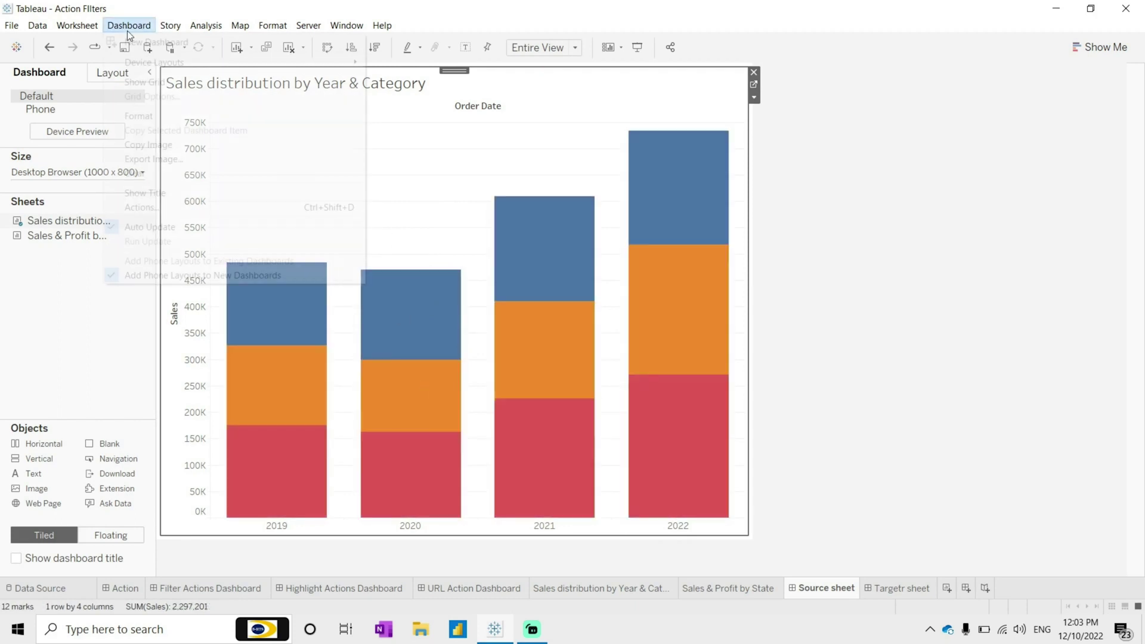
{"action": "left_click", "coordinate": [145, 206]}
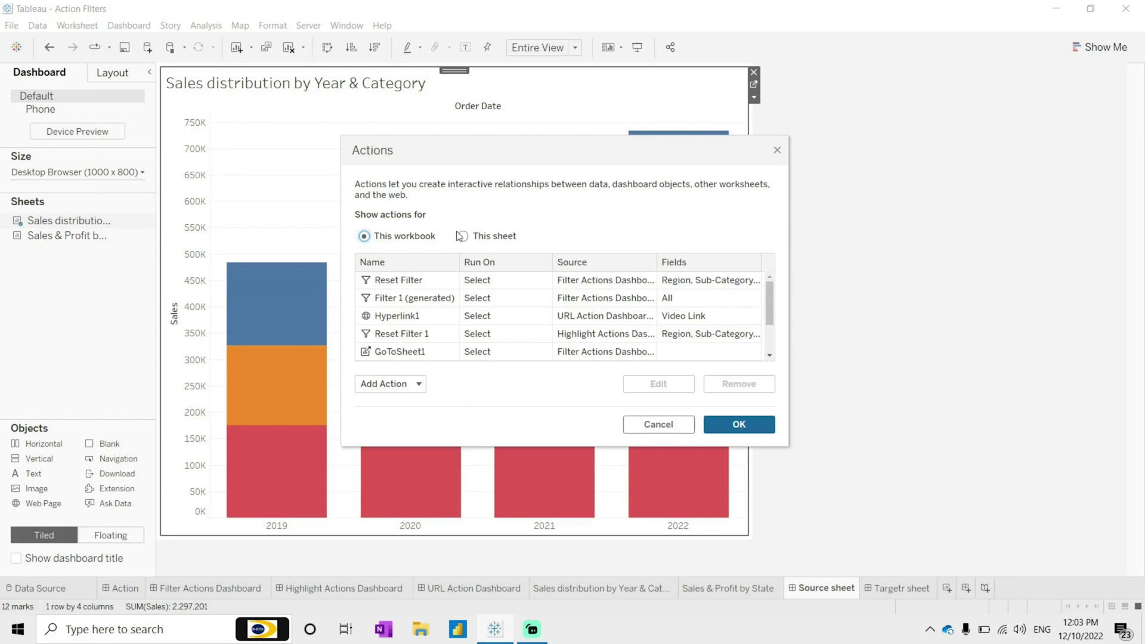
{"action": "left_click", "coordinate": [398, 385]}
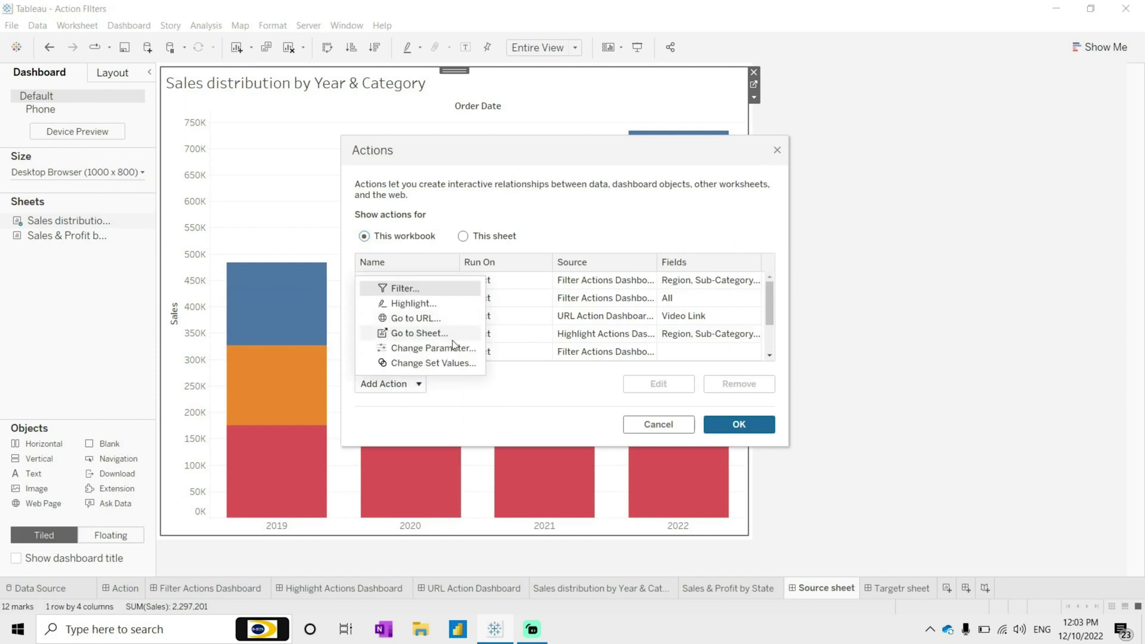
{"action": "left_click", "coordinate": [420, 332]}
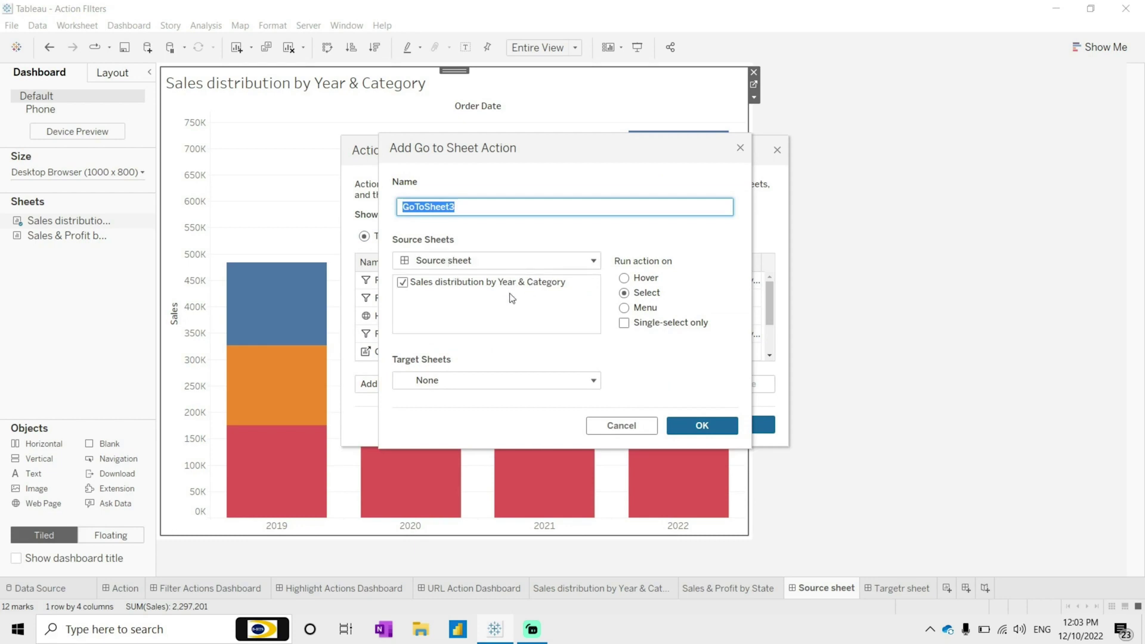
{"action": "left_click", "coordinate": [492, 390]}
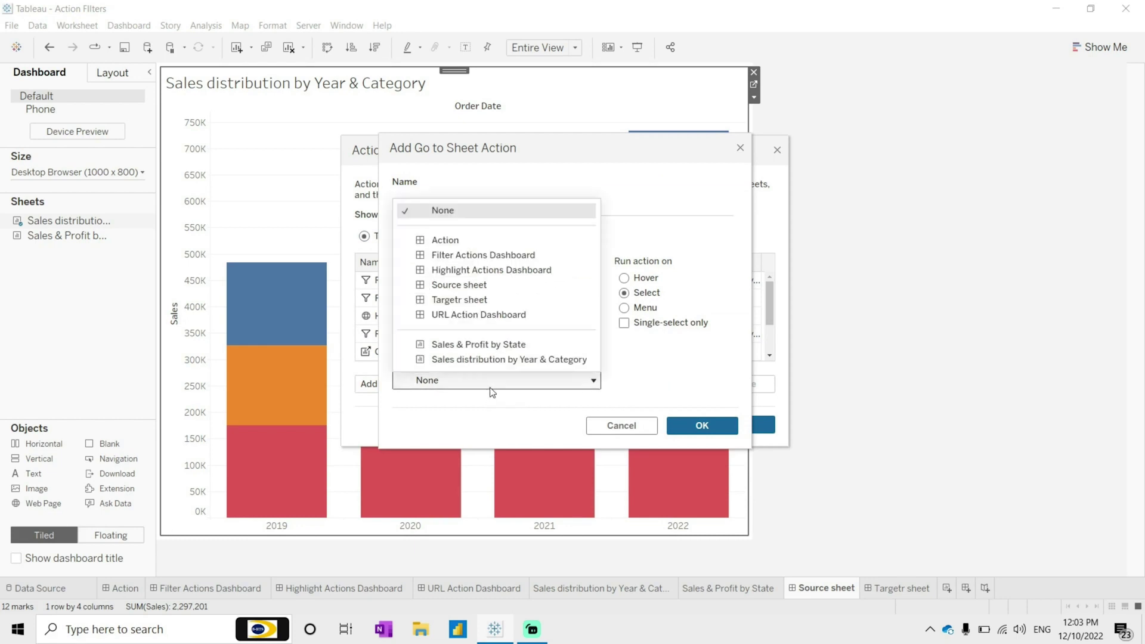
{"action": "left_click", "coordinate": [476, 304]}
Set the action to run on Select, save it and close the Actions dialog.
{"action": "left_click", "coordinate": [653, 278]}
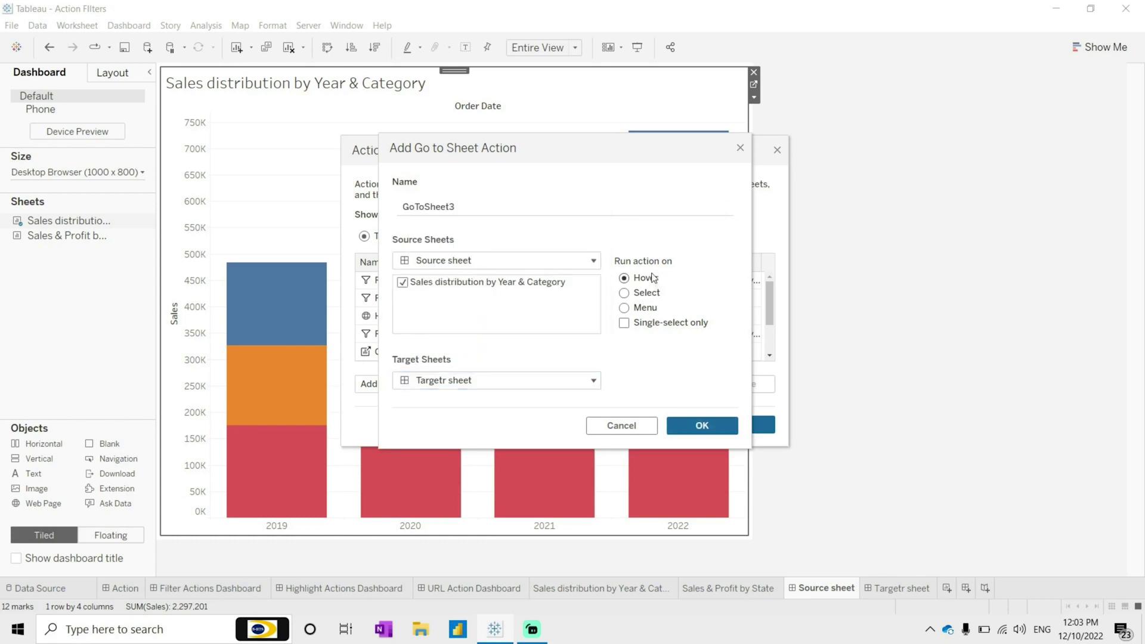
{"action": "left_click", "coordinate": [645, 308]}
{"action": "left_click", "coordinate": [646, 293]}
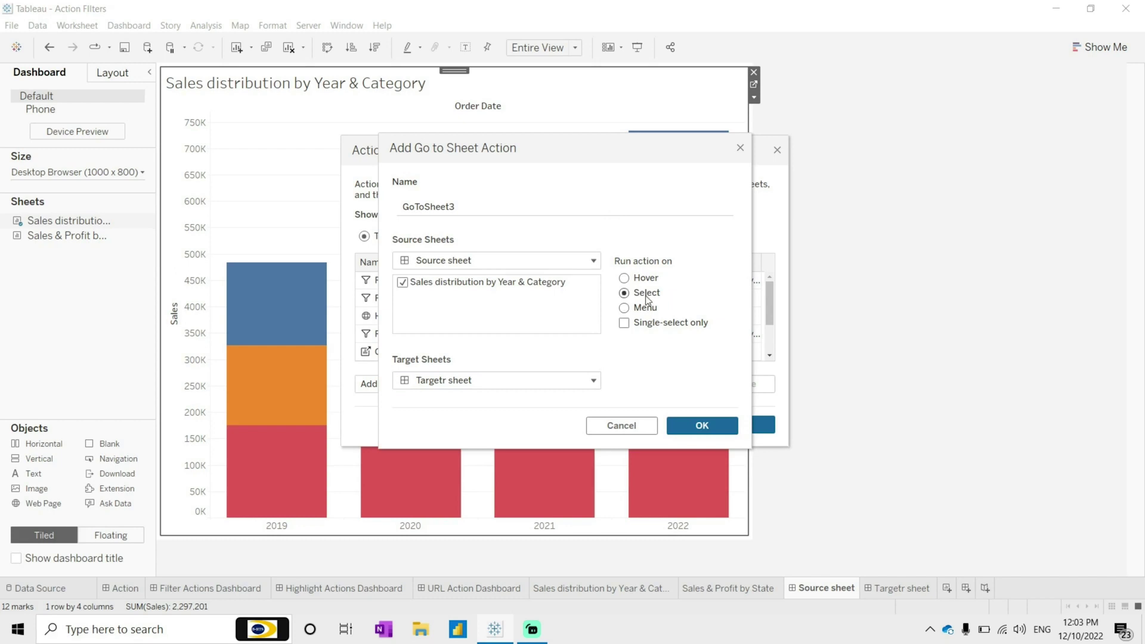
{"action": "left_click", "coordinate": [710, 425]}
{"action": "left_click", "coordinate": [749, 427]}
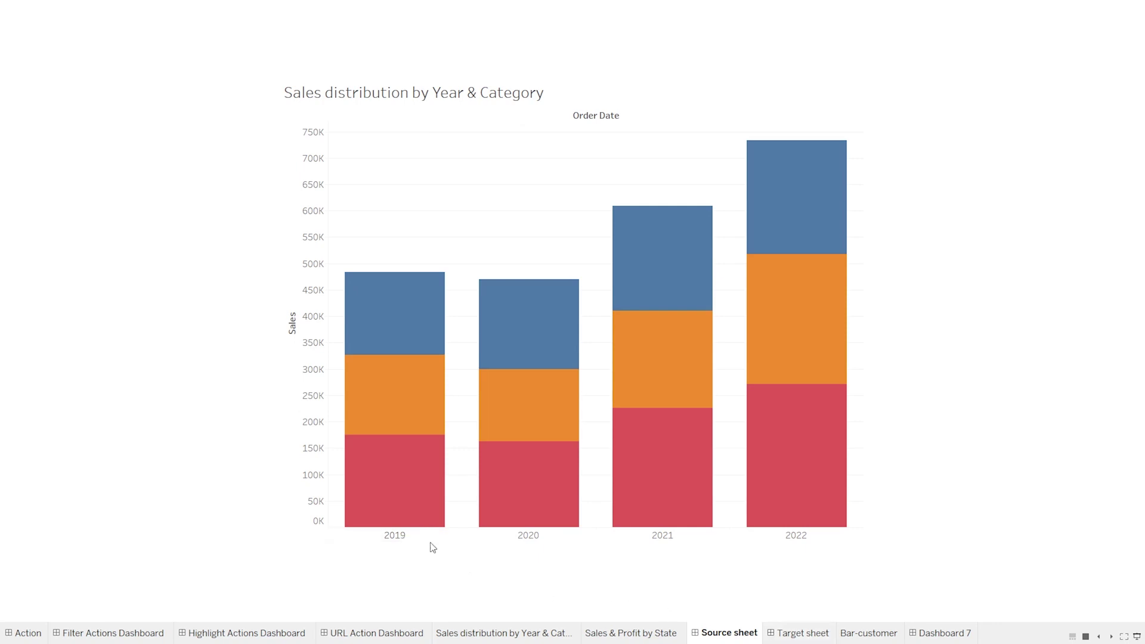
Select the 2019 bar in presentation view to jump to the Target sheet's state bubbles.
{"action": "left_click", "coordinate": [394, 536]}
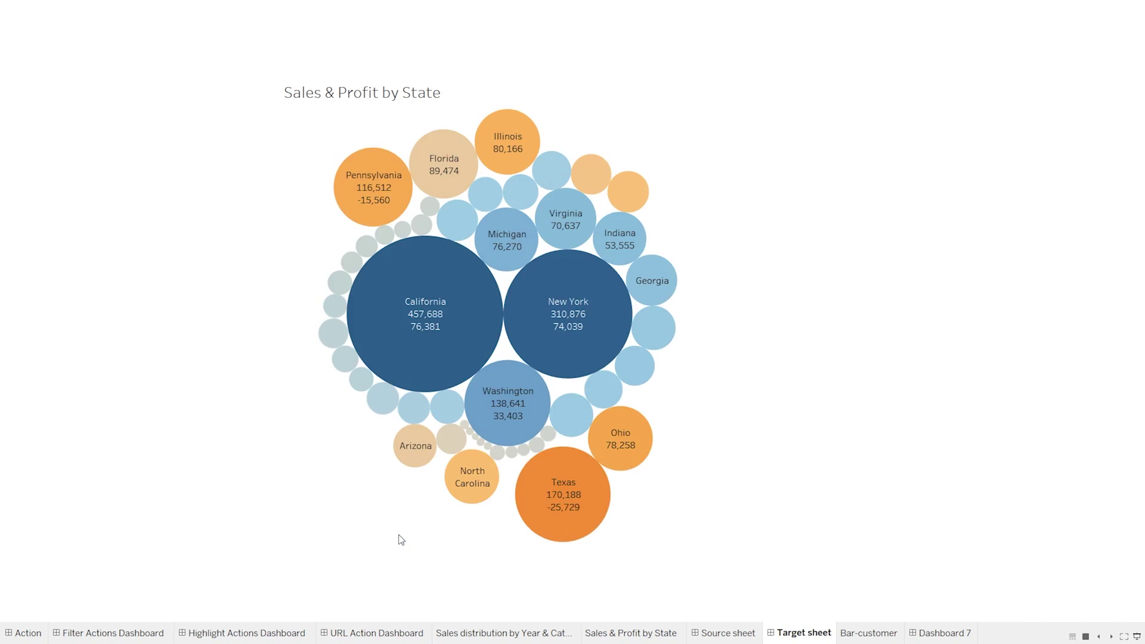